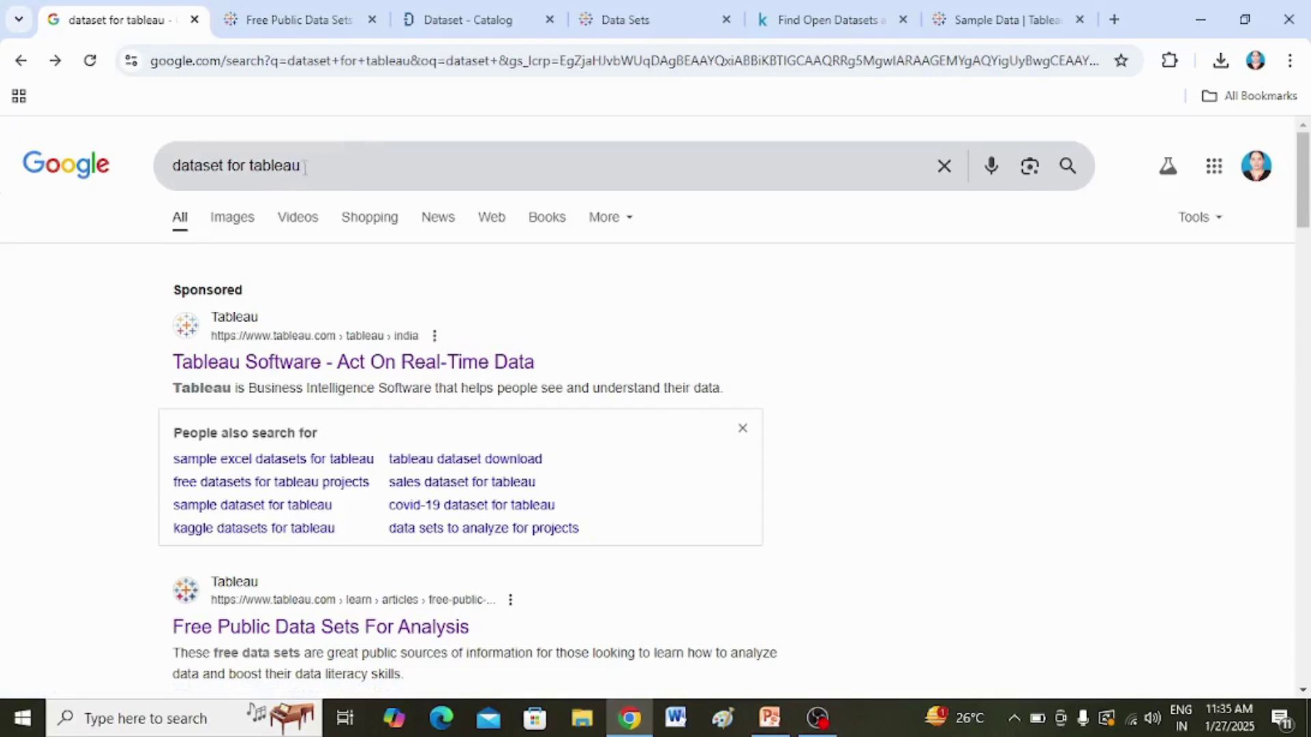
- Open Tableau's free public data sets article and scroll through its dataset categories
scroll(400, 298, down, 1)
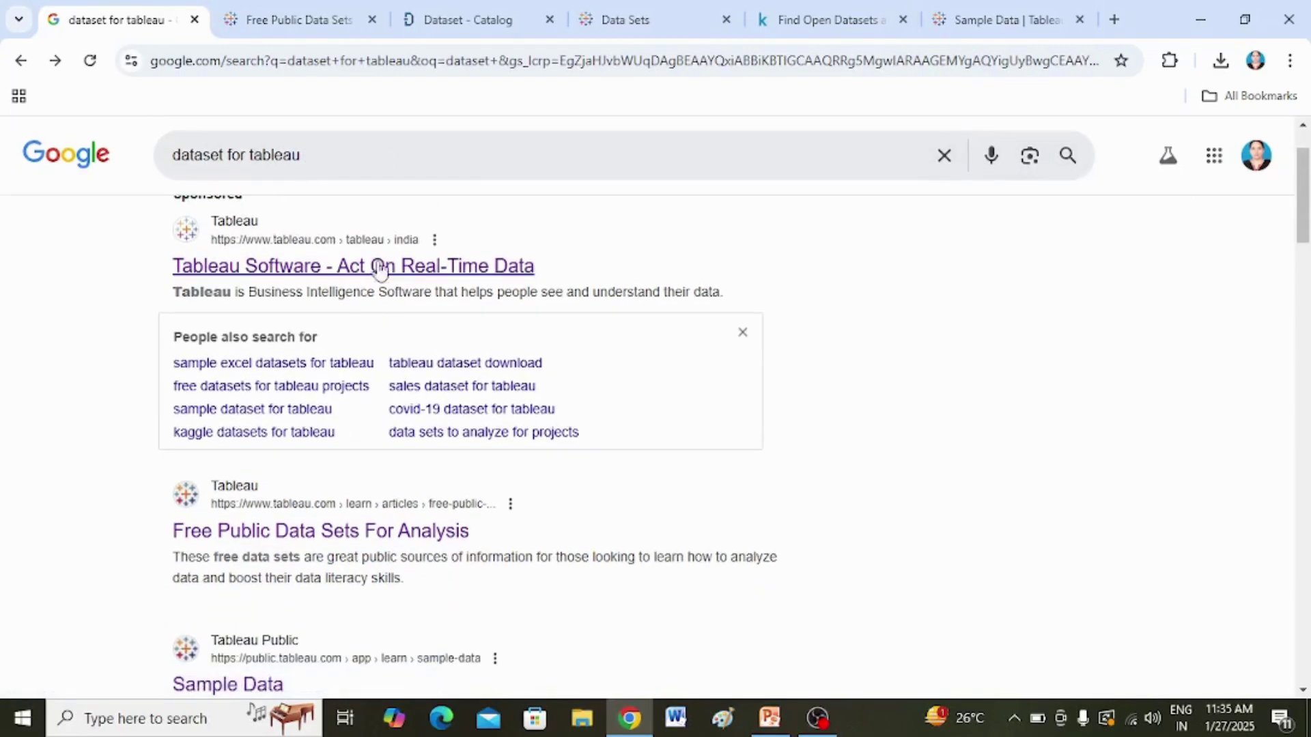
scroll(387, 321, down, 2)
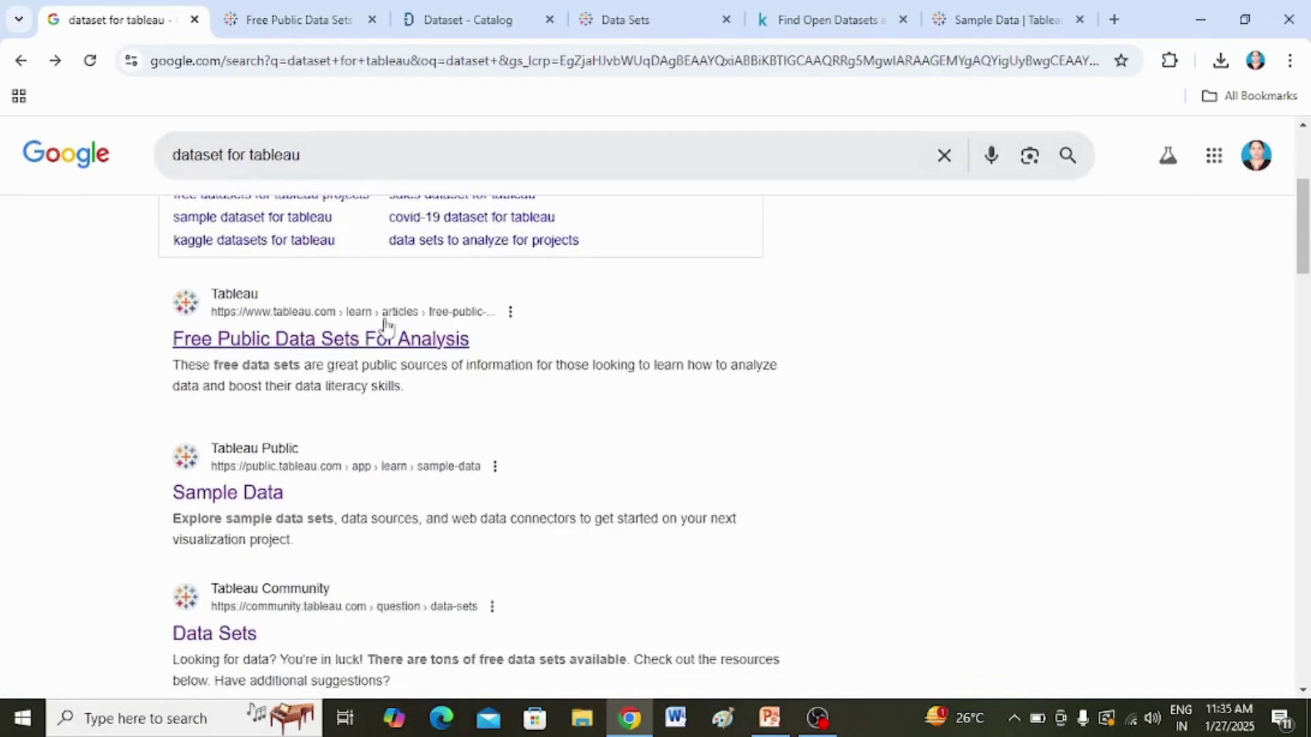
scroll(387, 321, down, 4)
scroll(375, 383, up, 7)
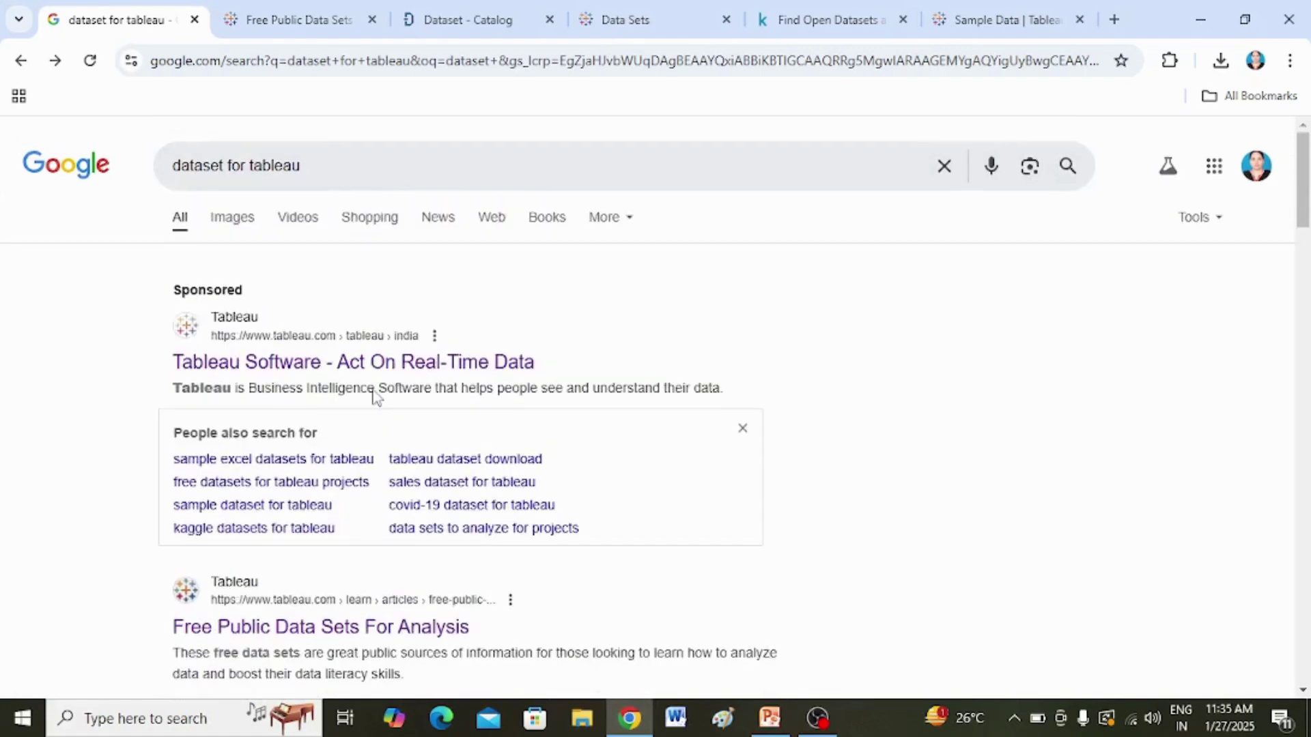
scroll(394, 379, down, 2)
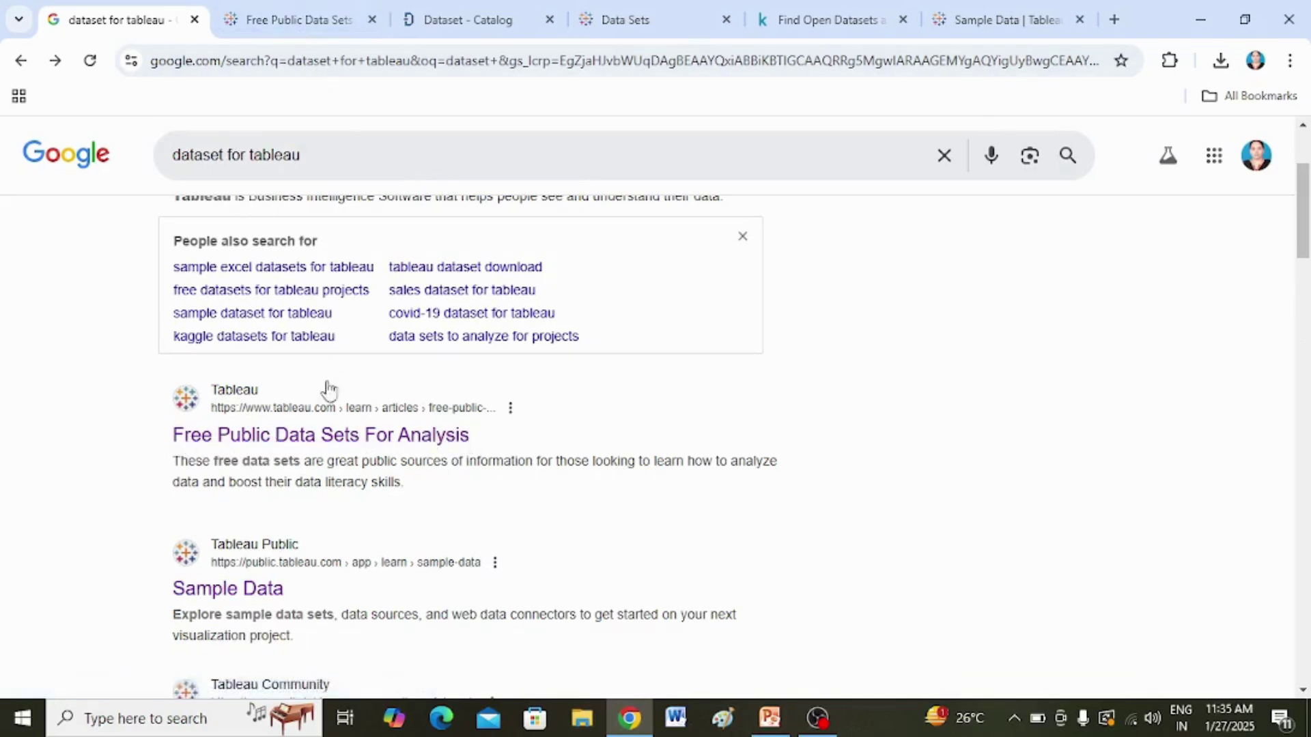
click(281, 24)
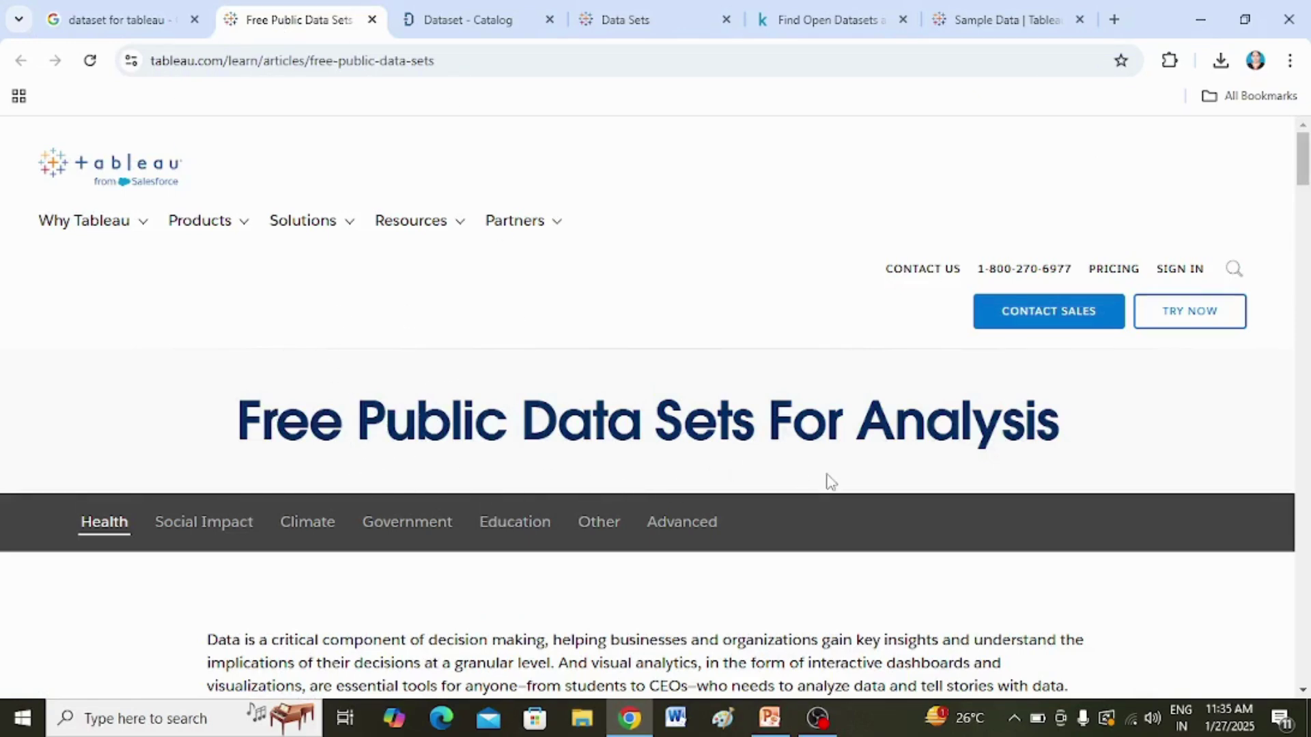
scroll(830, 480, down, 8)
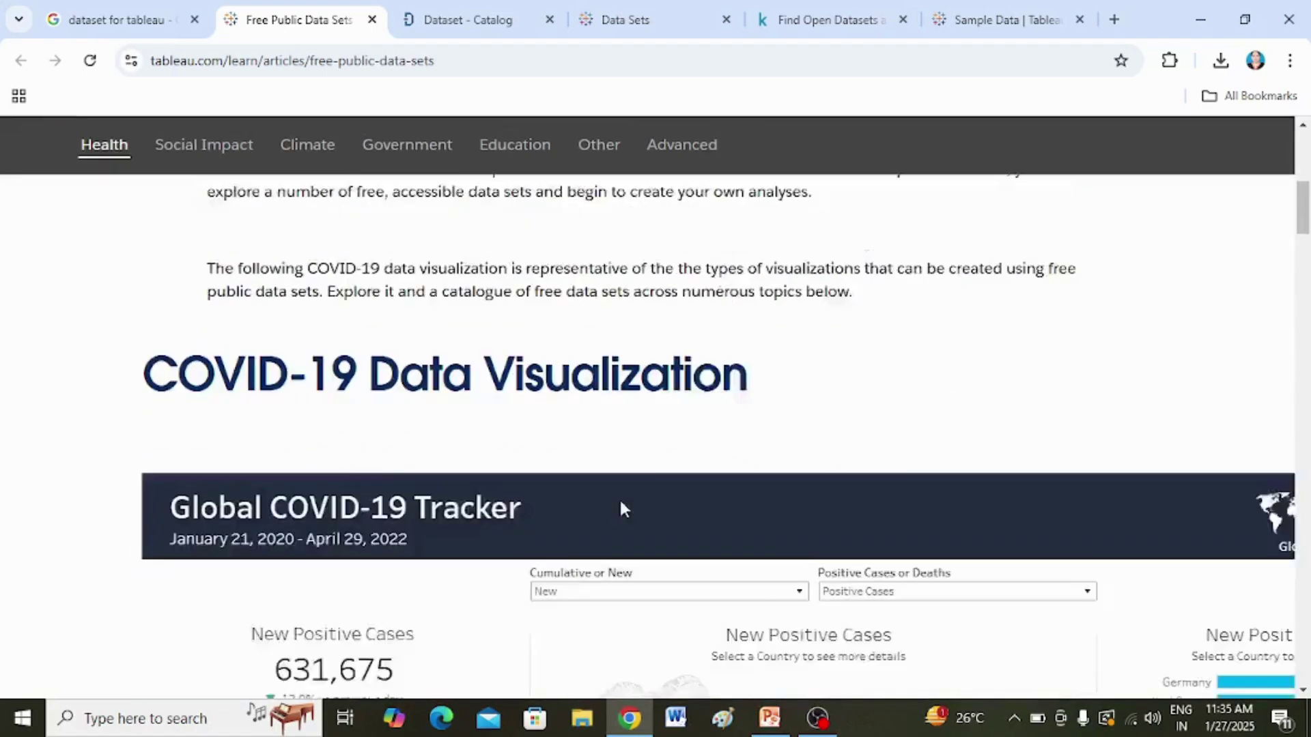
scroll(620, 502, down, 6)
mouse_move(565, 468)
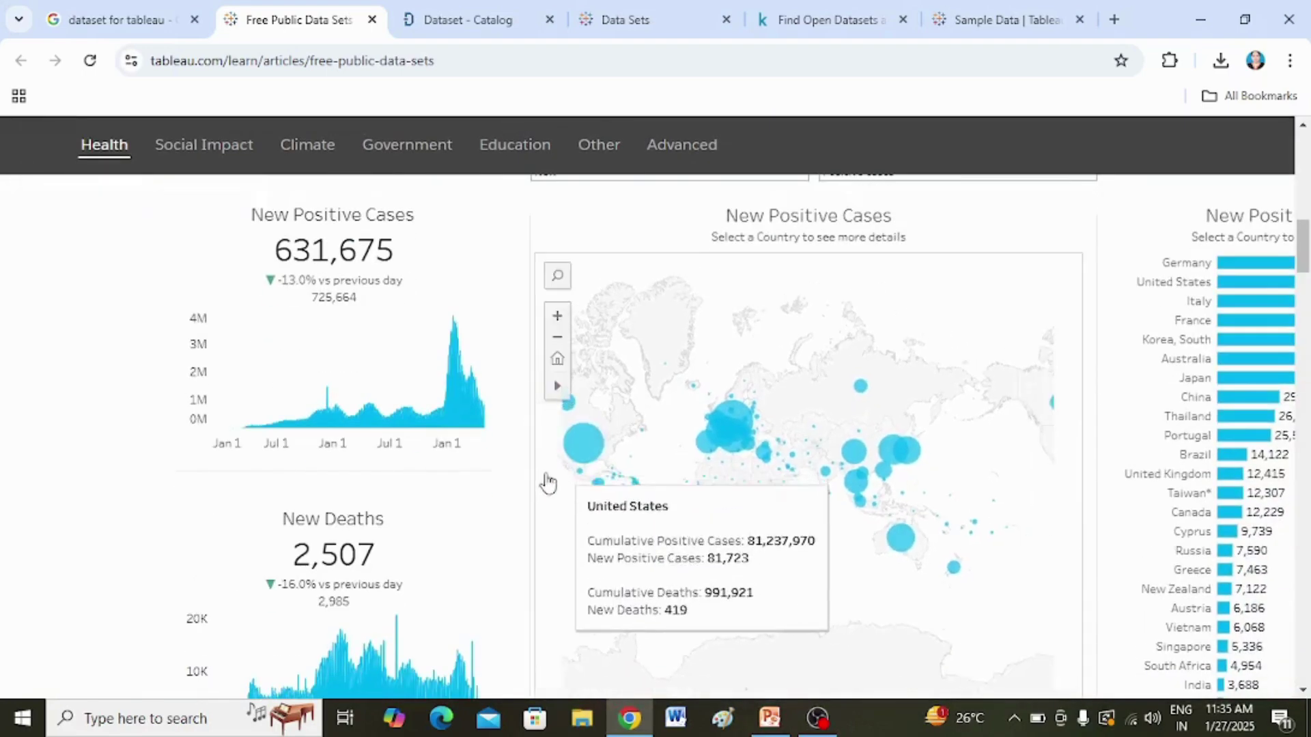
scroll(561, 482, down, 10)
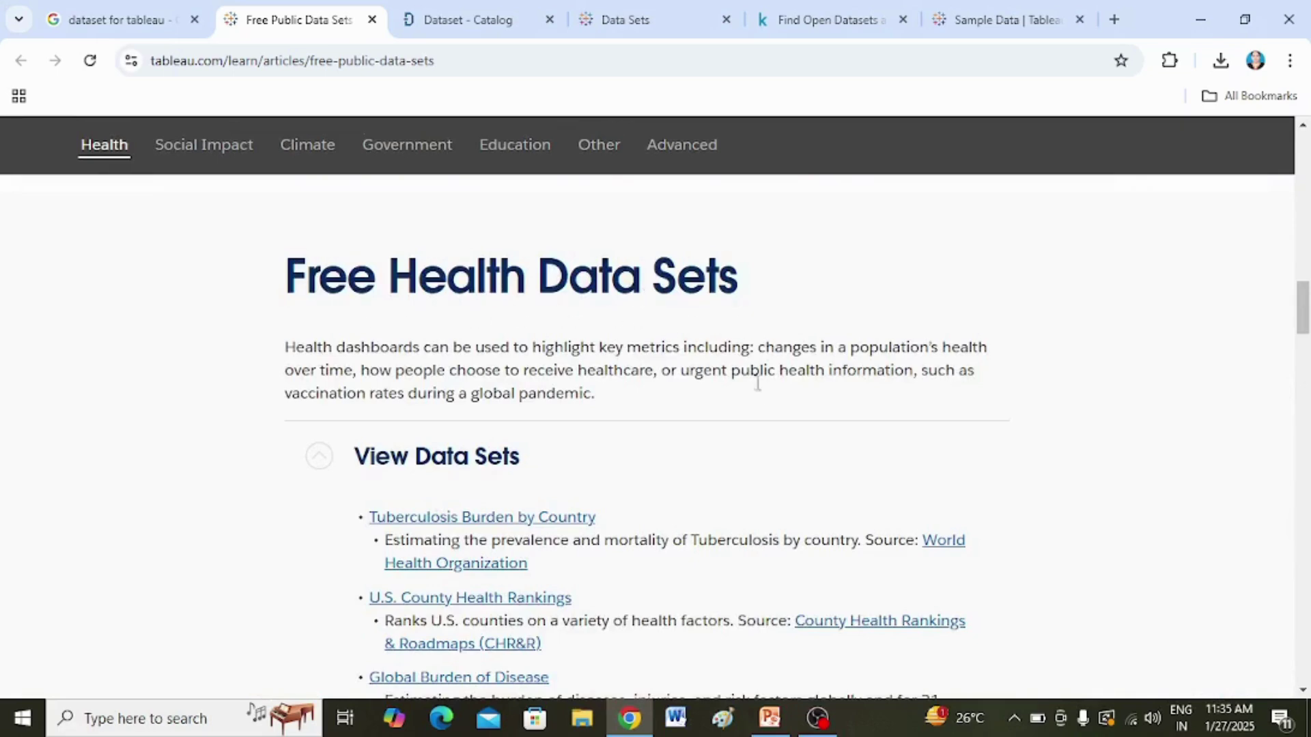
scroll(752, 395, down, 1)
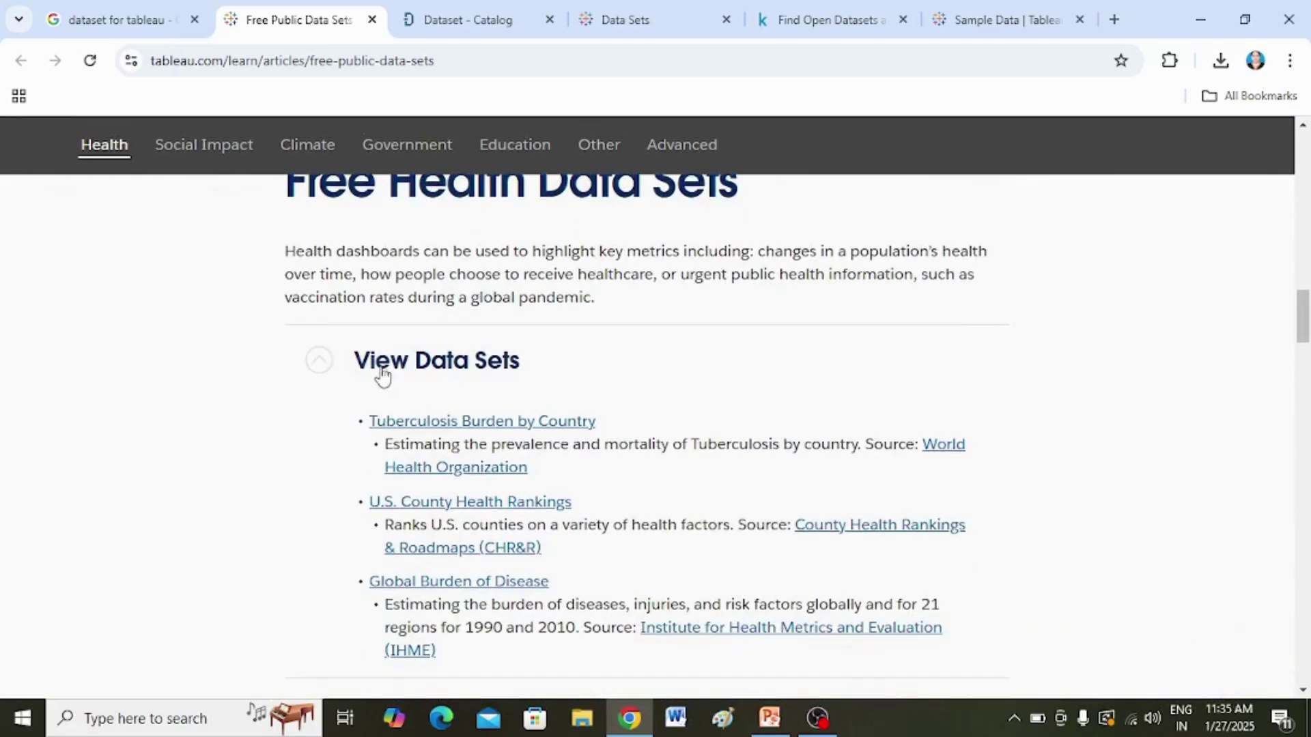
- Collapse and re-expand the health data sets list, then review the remaining categories
click(320, 363)
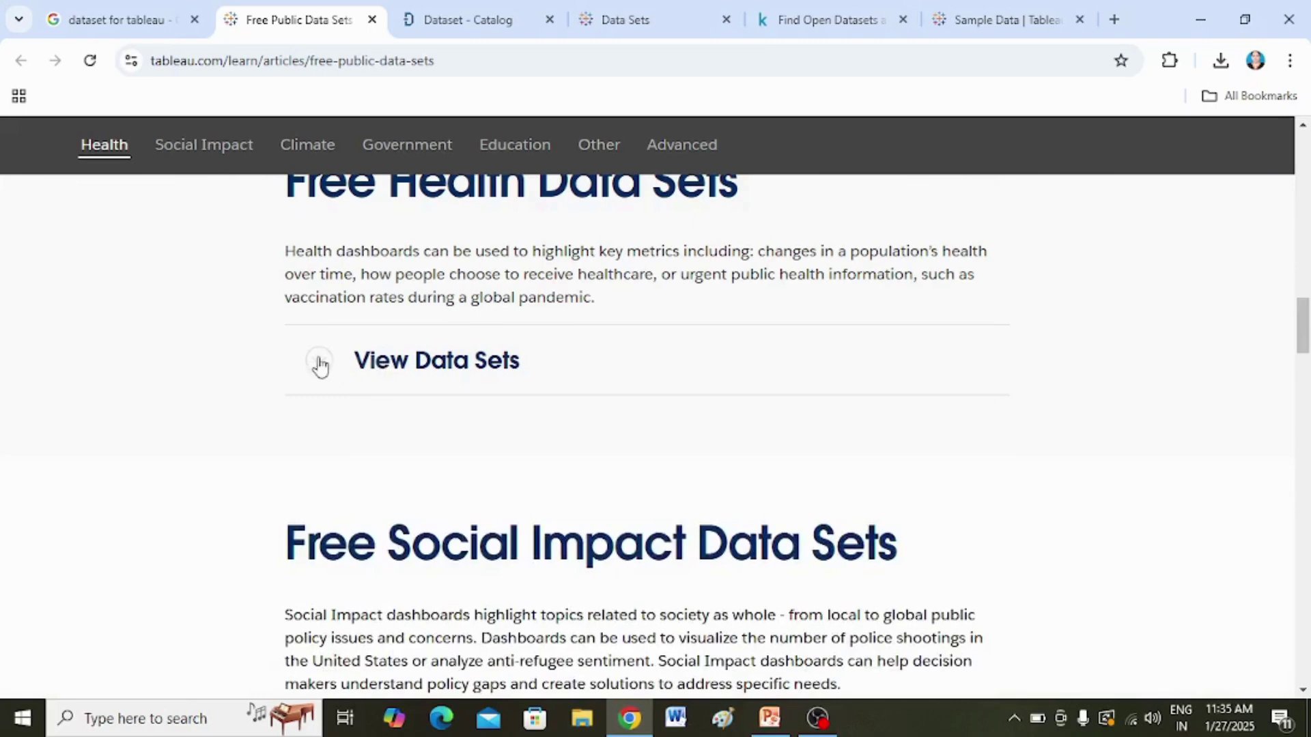
click(320, 364)
scroll(463, 486, down, 3)
scroll(463, 486, down, 3)
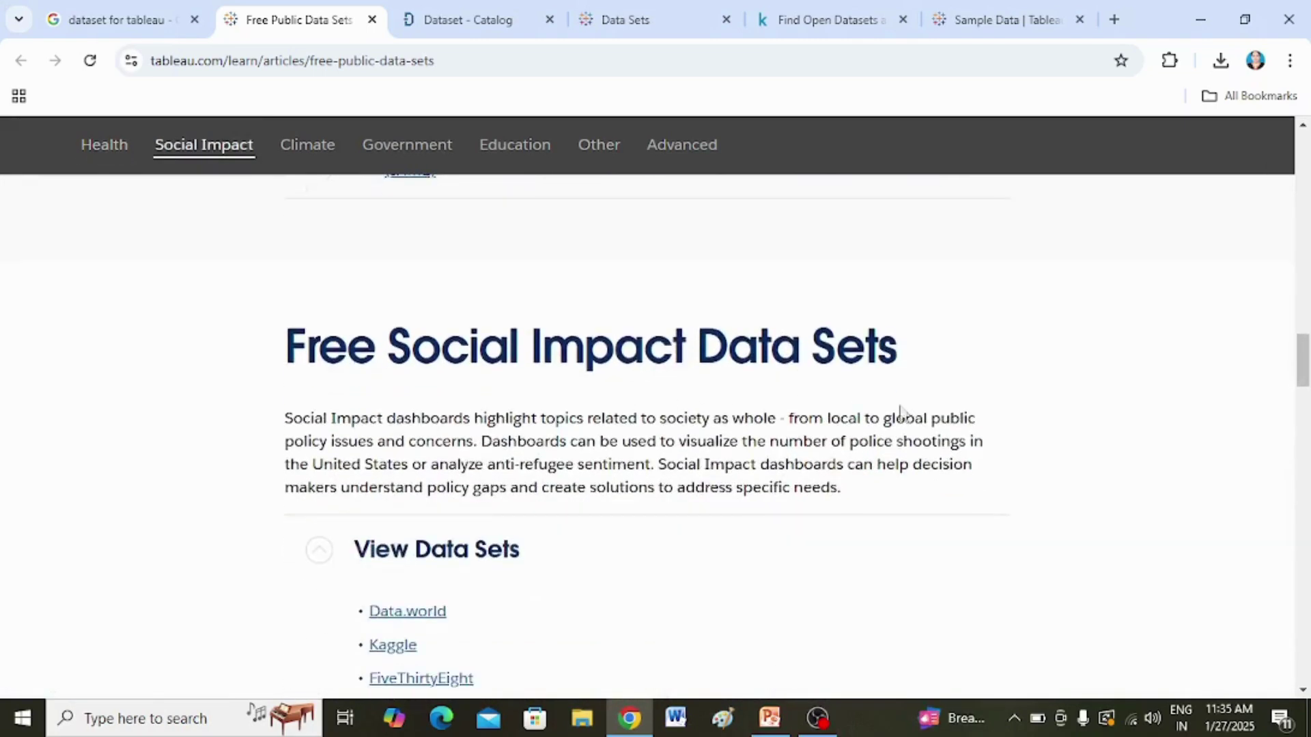
scroll(853, 409, down, 3)
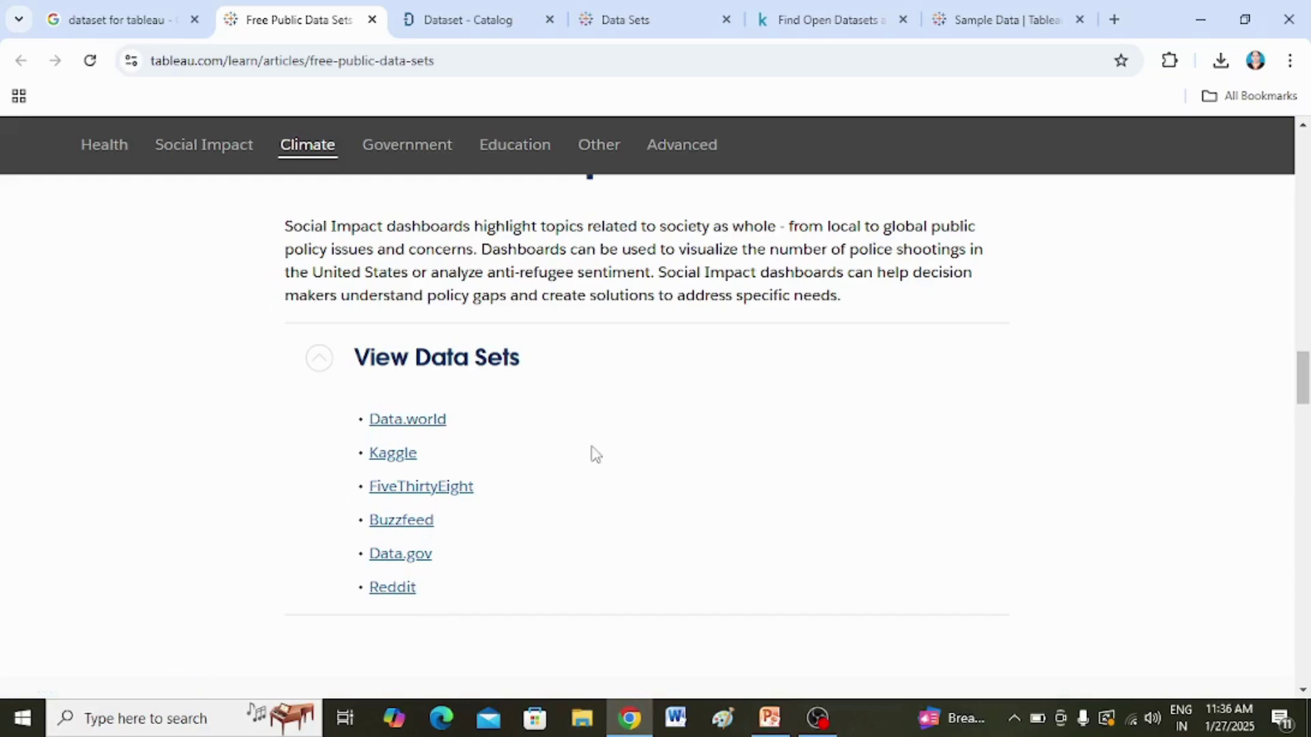
- Switch to Kaggle's Datasets page and glance at the Trending Datasets
click(833, 19)
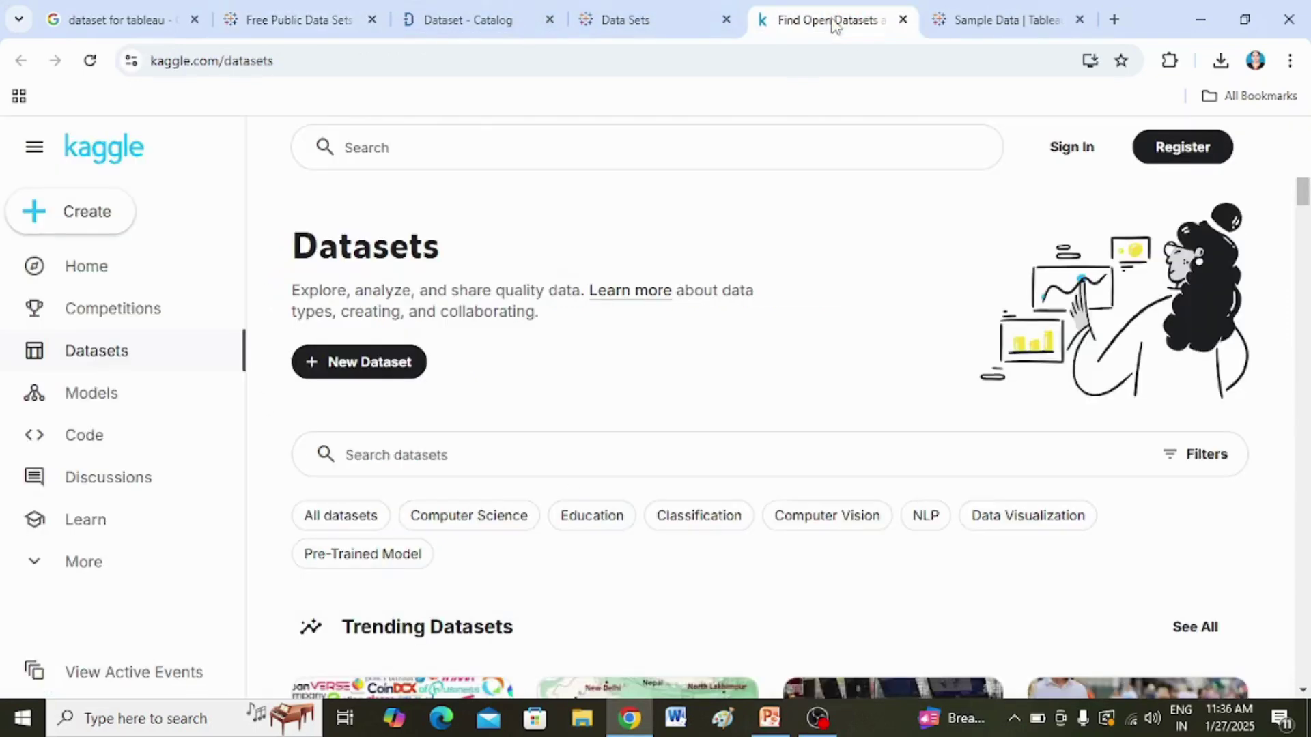
scroll(546, 403, down, 10)
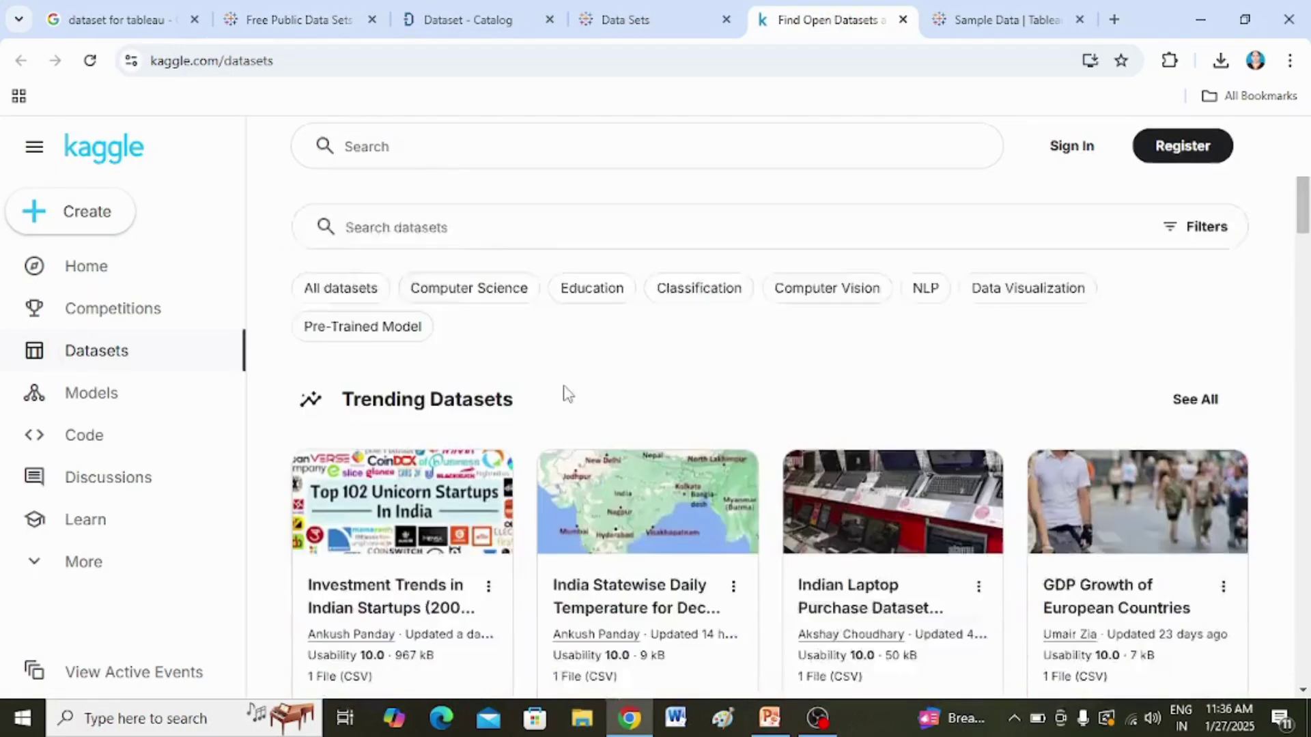
scroll(596, 466, up, 15)
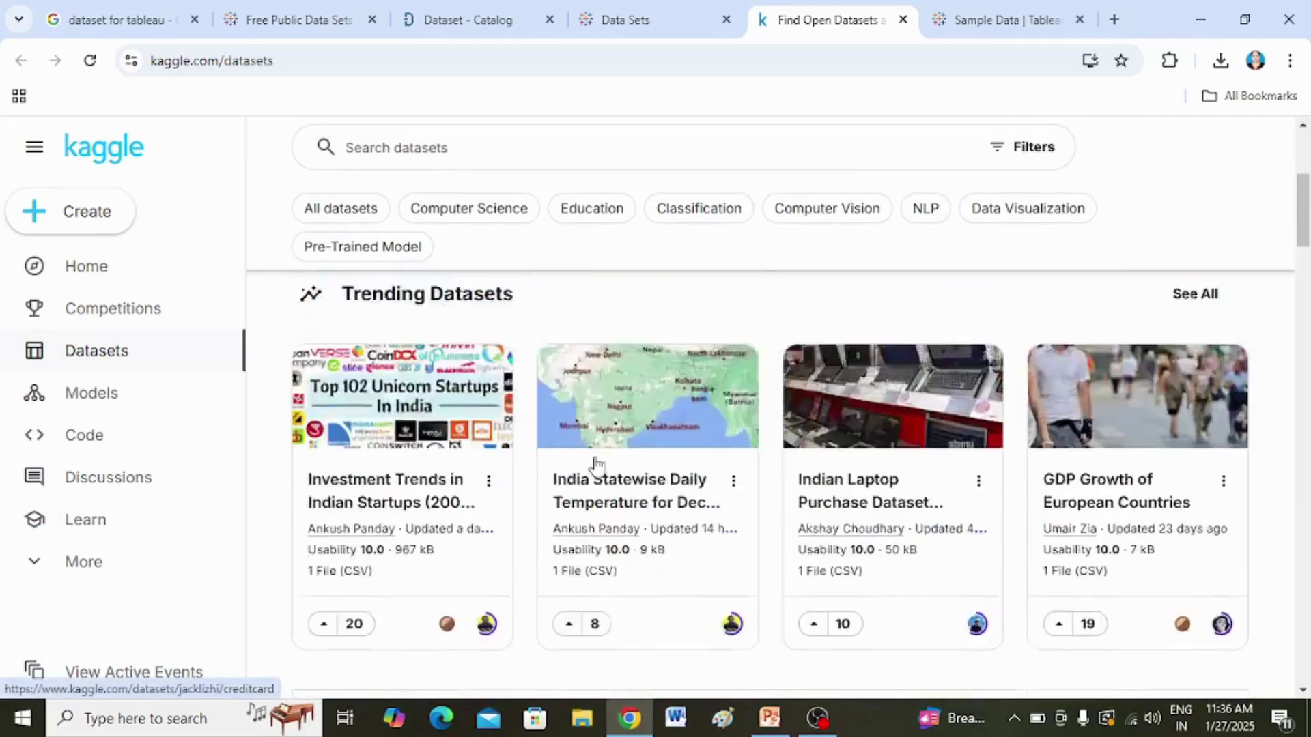
- Browse data.gov's most-viewed datasets, like National Obesity By State, then go to Tableau's Data Sets page
click(476, 25)
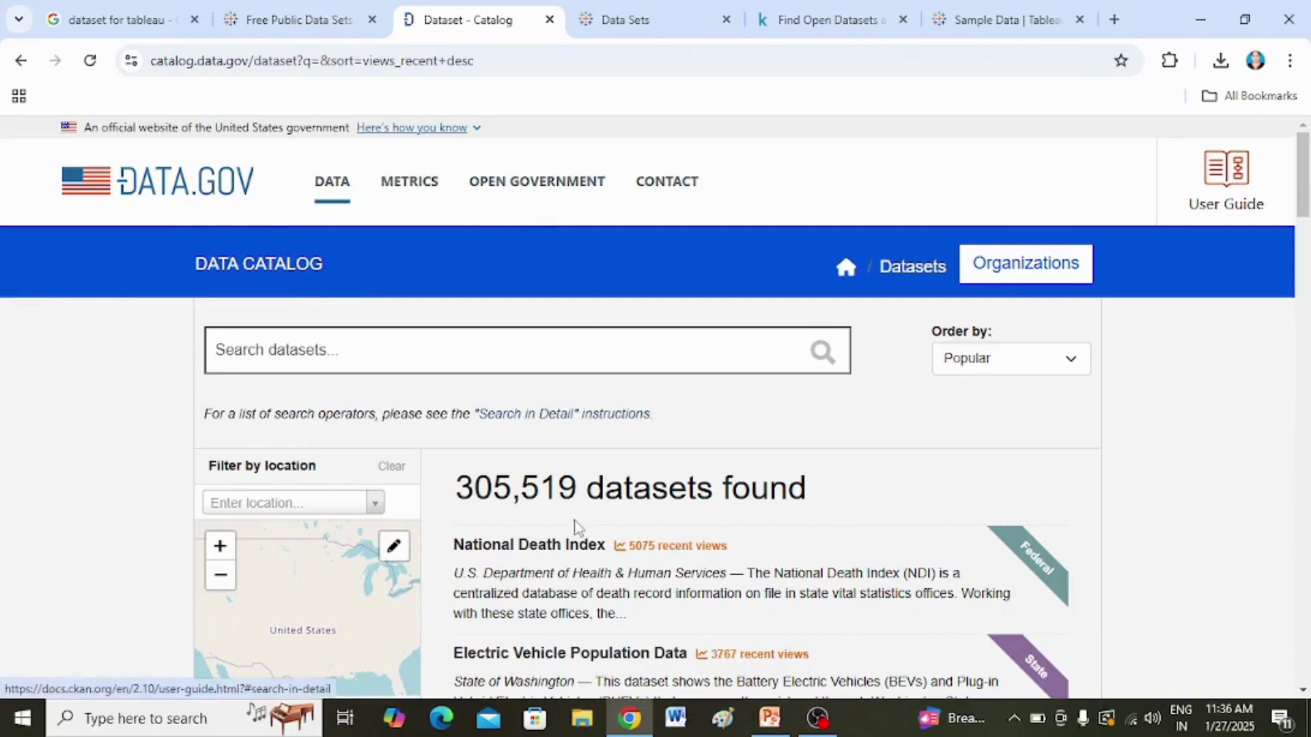
scroll(554, 519, down, 4)
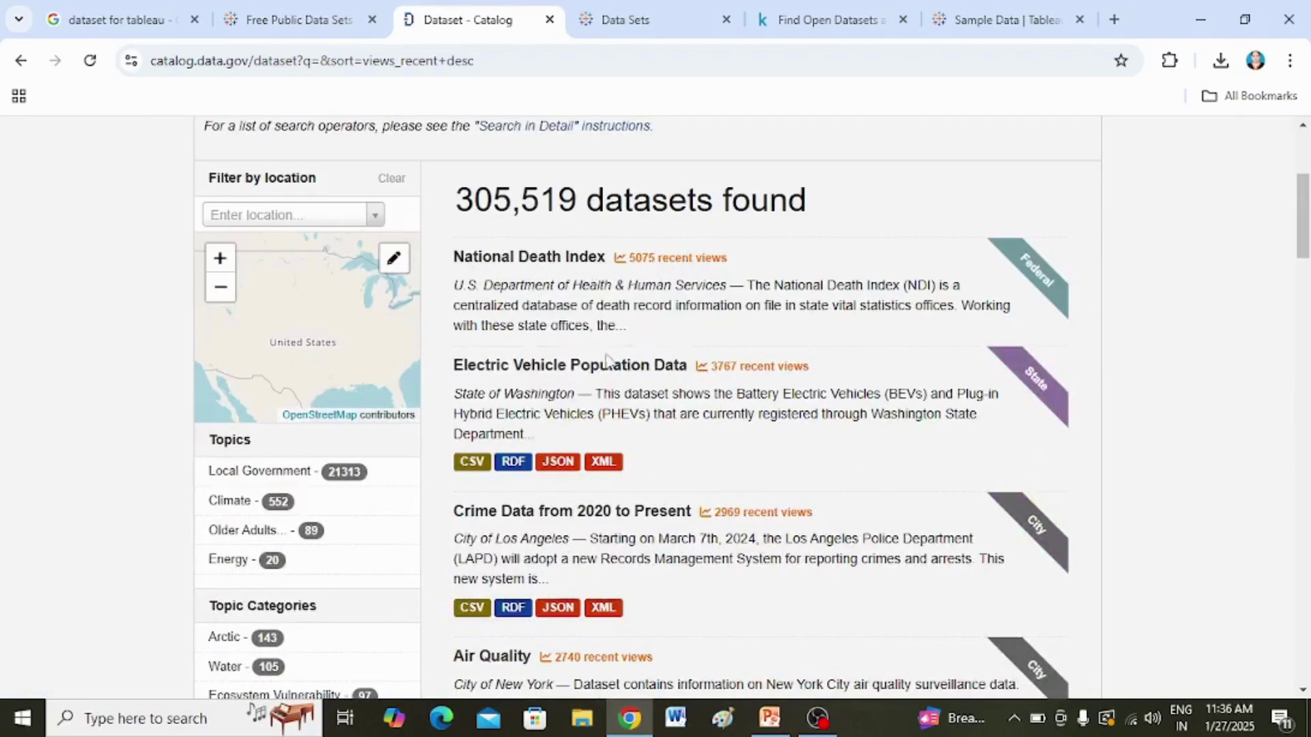
scroll(691, 446, down, 3)
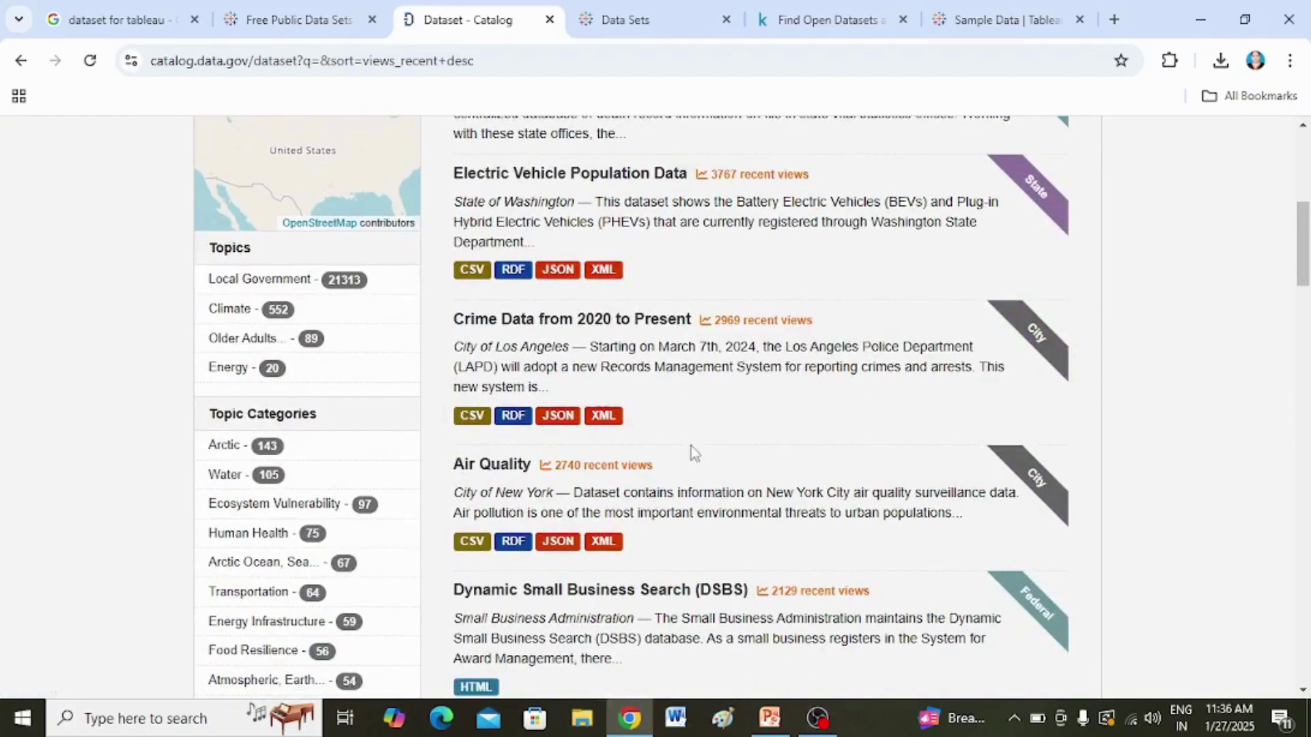
scroll(634, 381, down, 15)
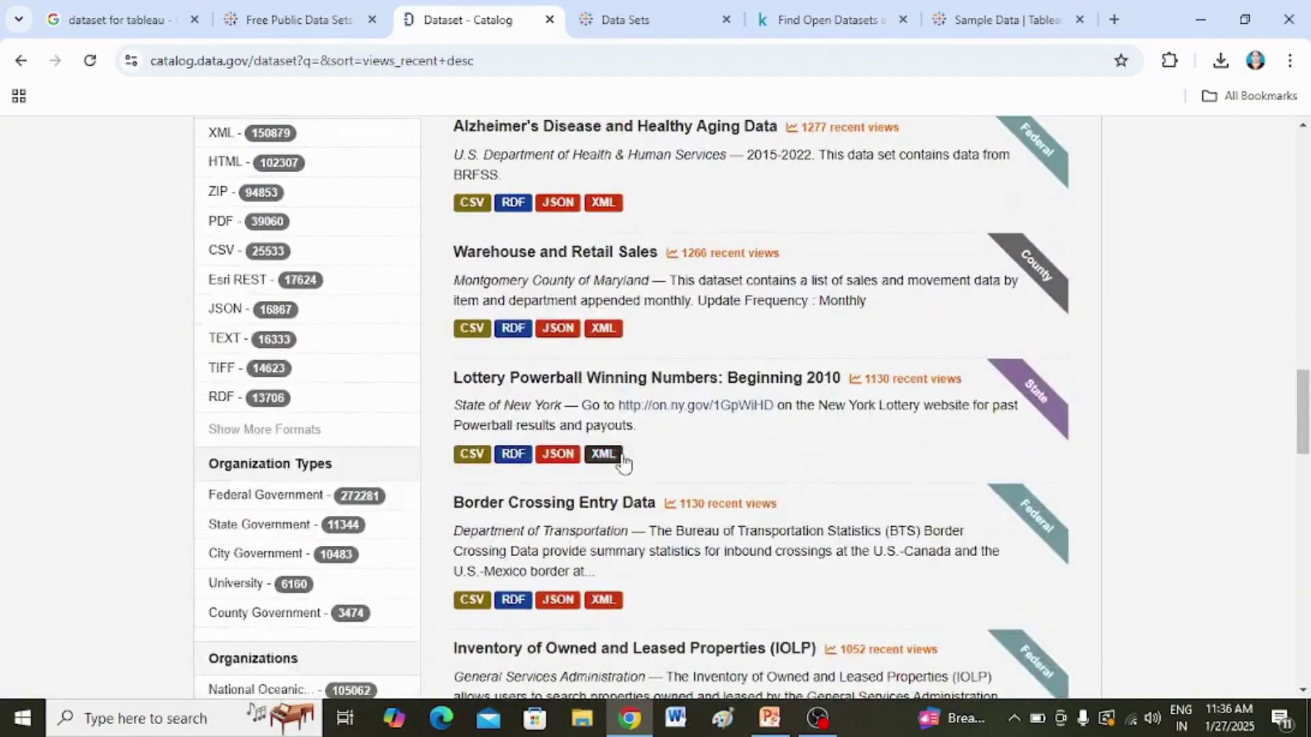
scroll(622, 458, down, 4)
scroll(615, 437, up, 8)
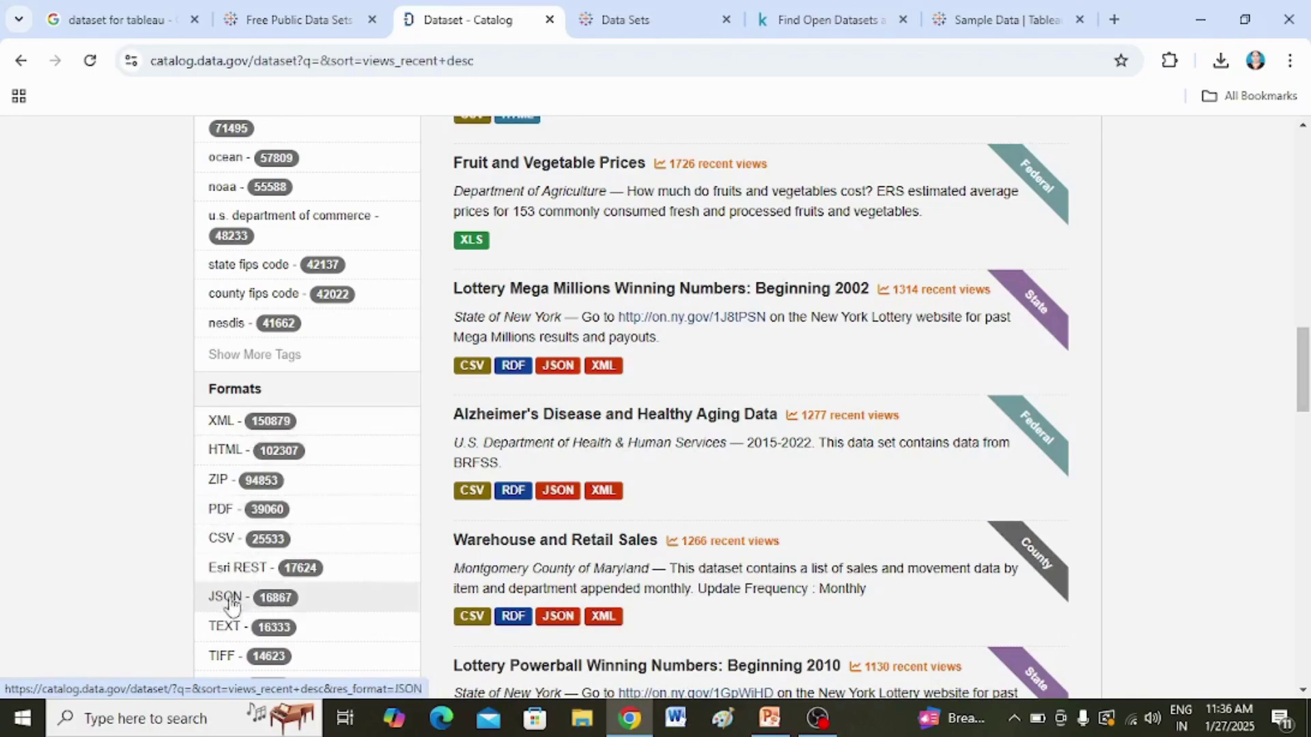
scroll(511, 576, down, 15)
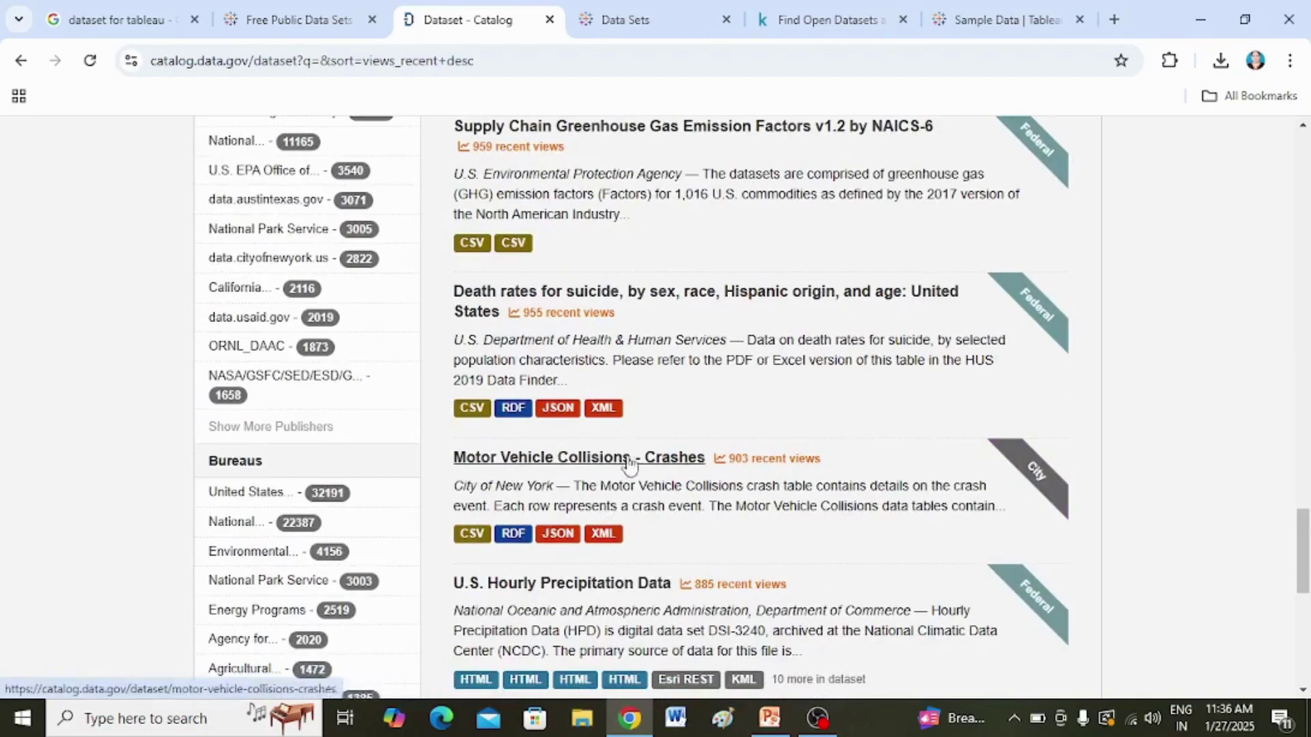
scroll(632, 471, down, 9)
scroll(635, 478, up, 11)
scroll(635, 478, up, 6)
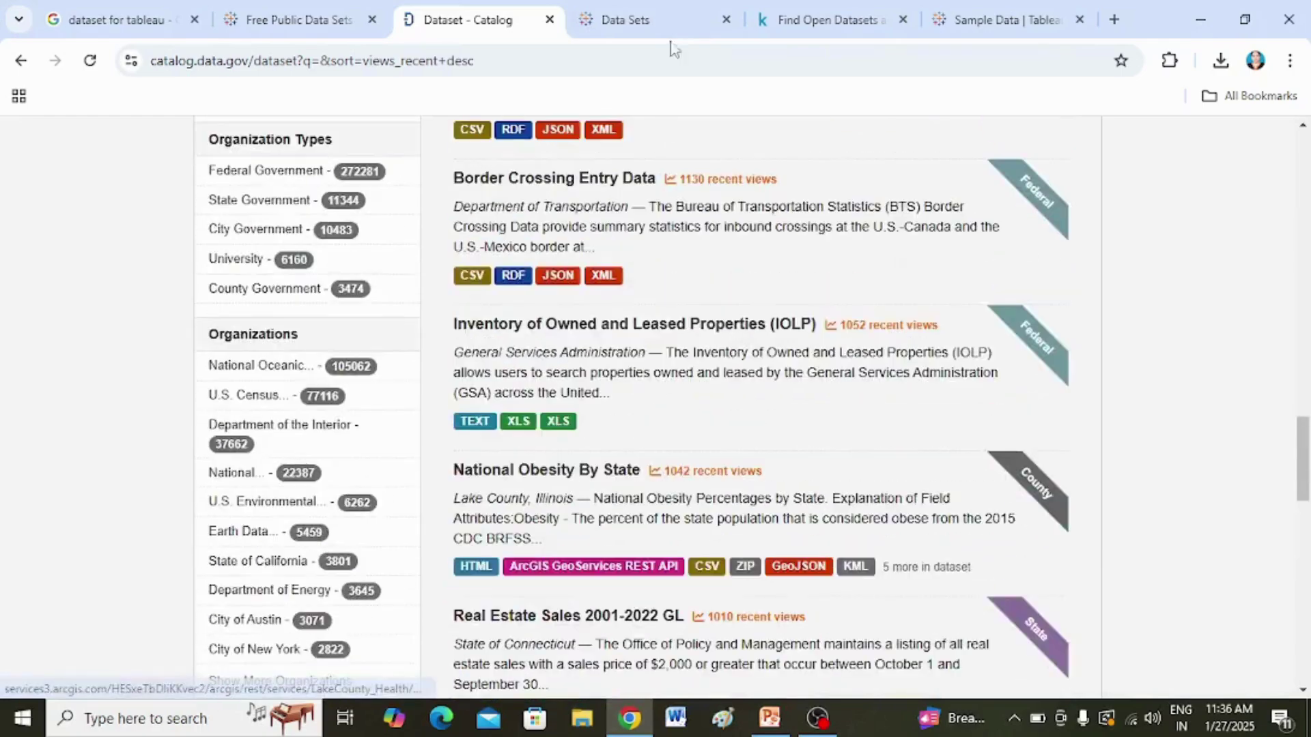
click(672, 19)
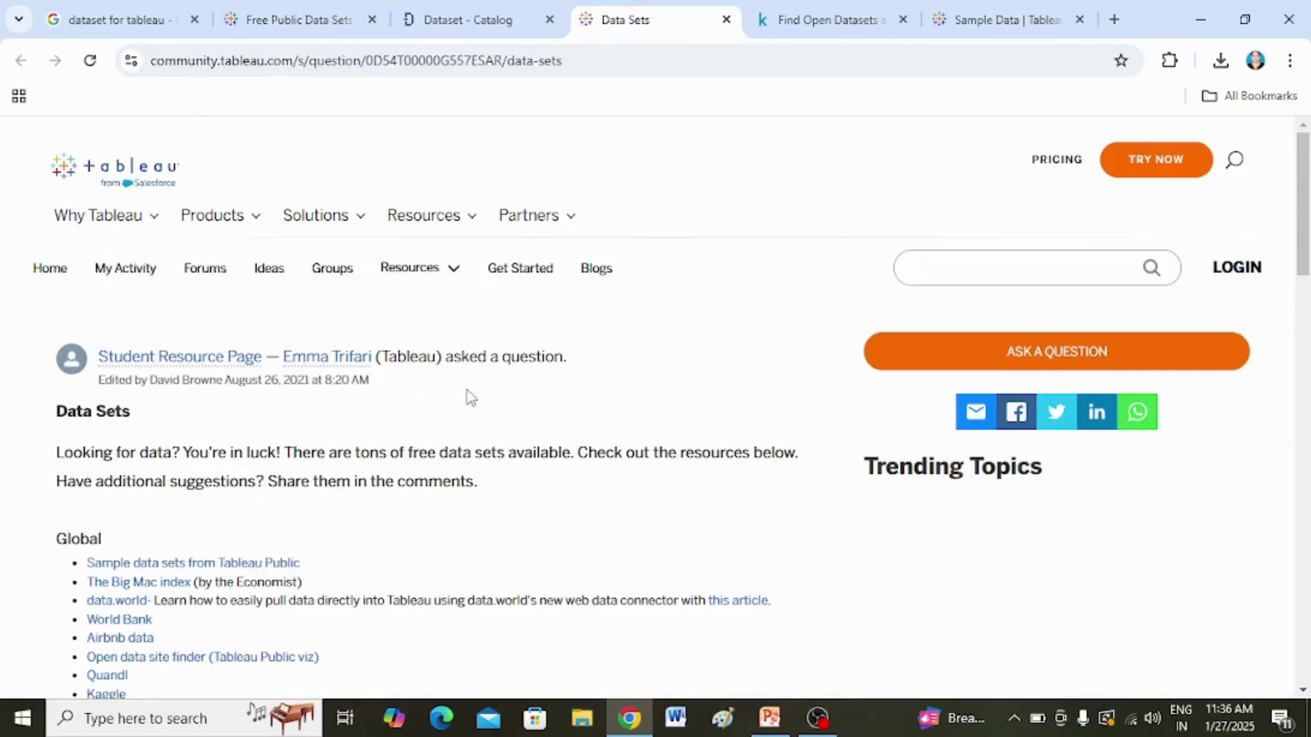
scroll(471, 396, down, 2)
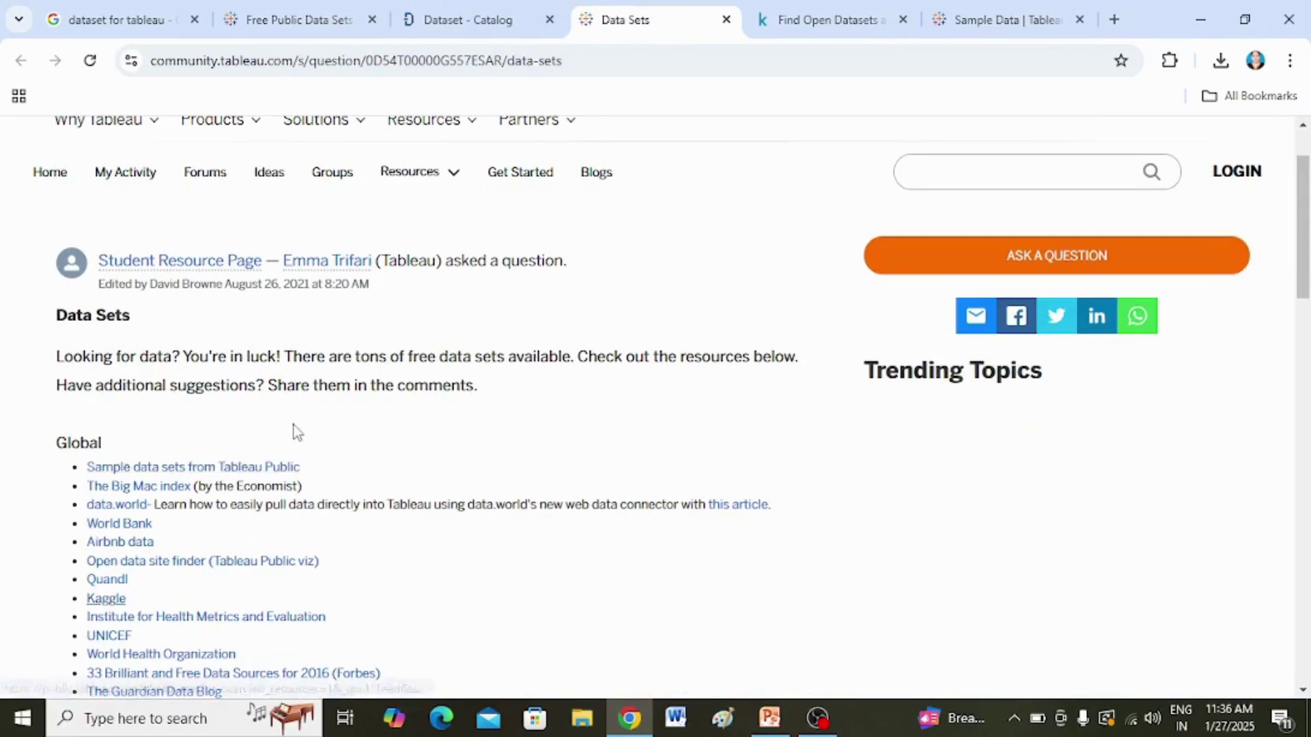
scroll(379, 443, down, 1)
scroll(379, 445, down, 3)
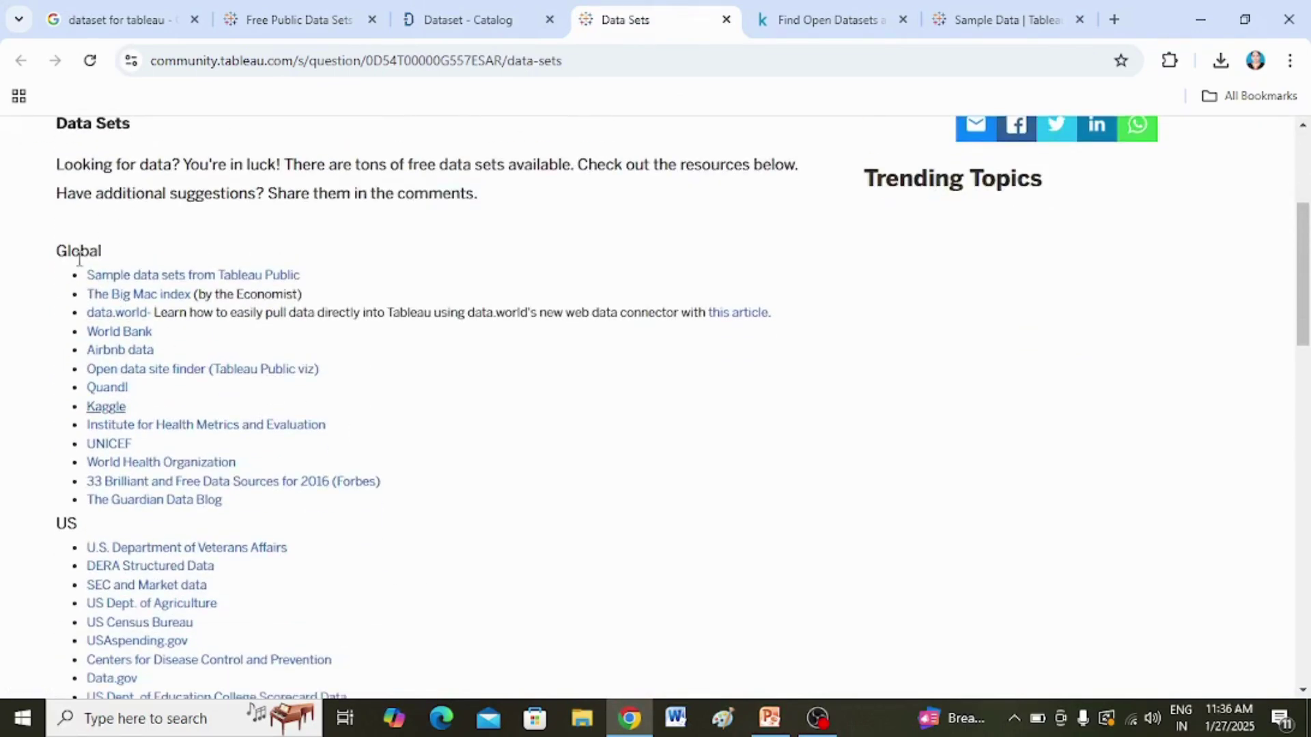
- Download Superstore Sales from Tableau Public's sample data page as sample_-_superstore (1).xls
click(230, 276)
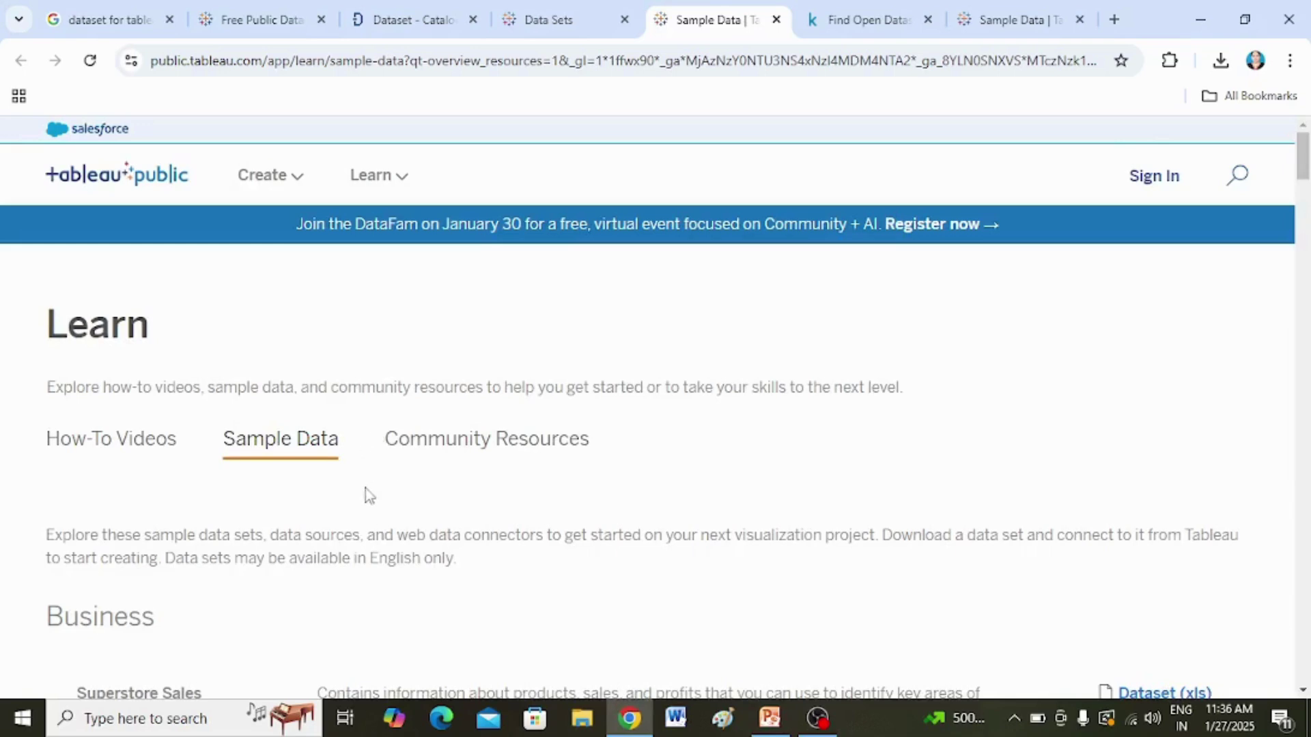
scroll(368, 494, down, 2)
scroll(347, 492, down, 2)
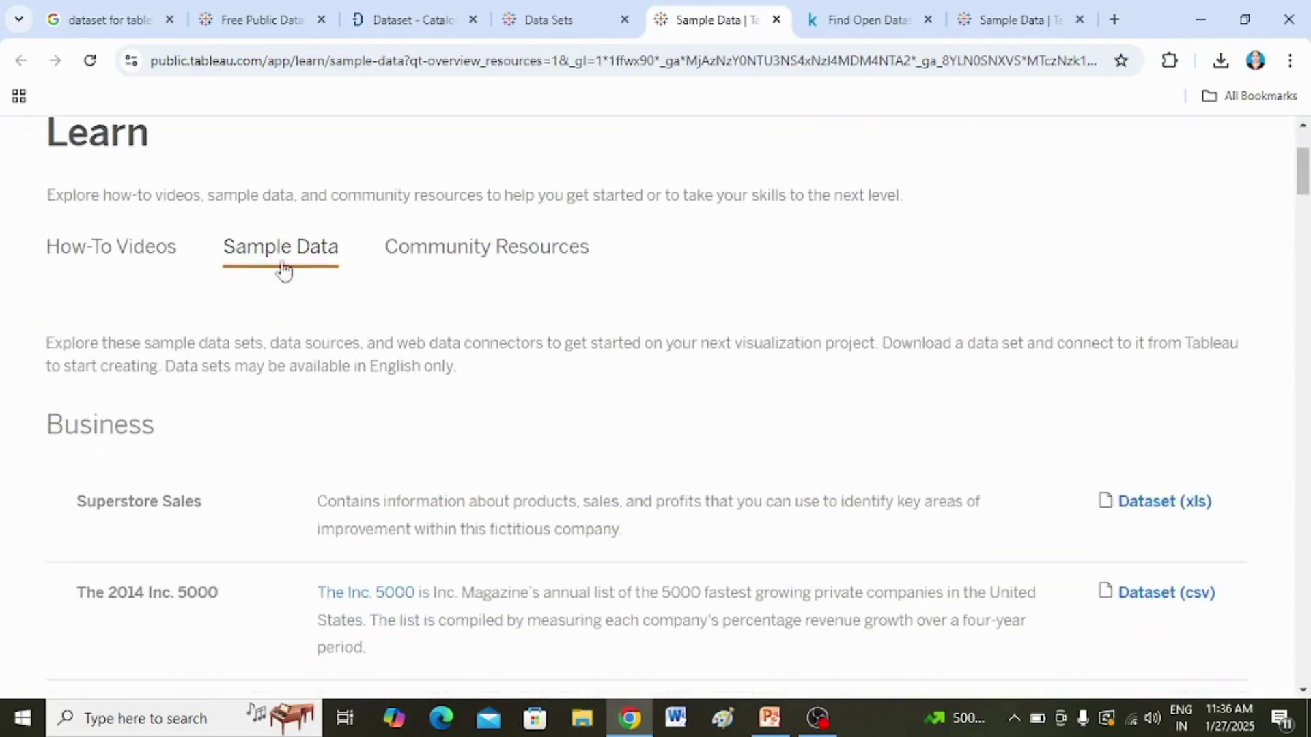
scroll(362, 524, down, 2)
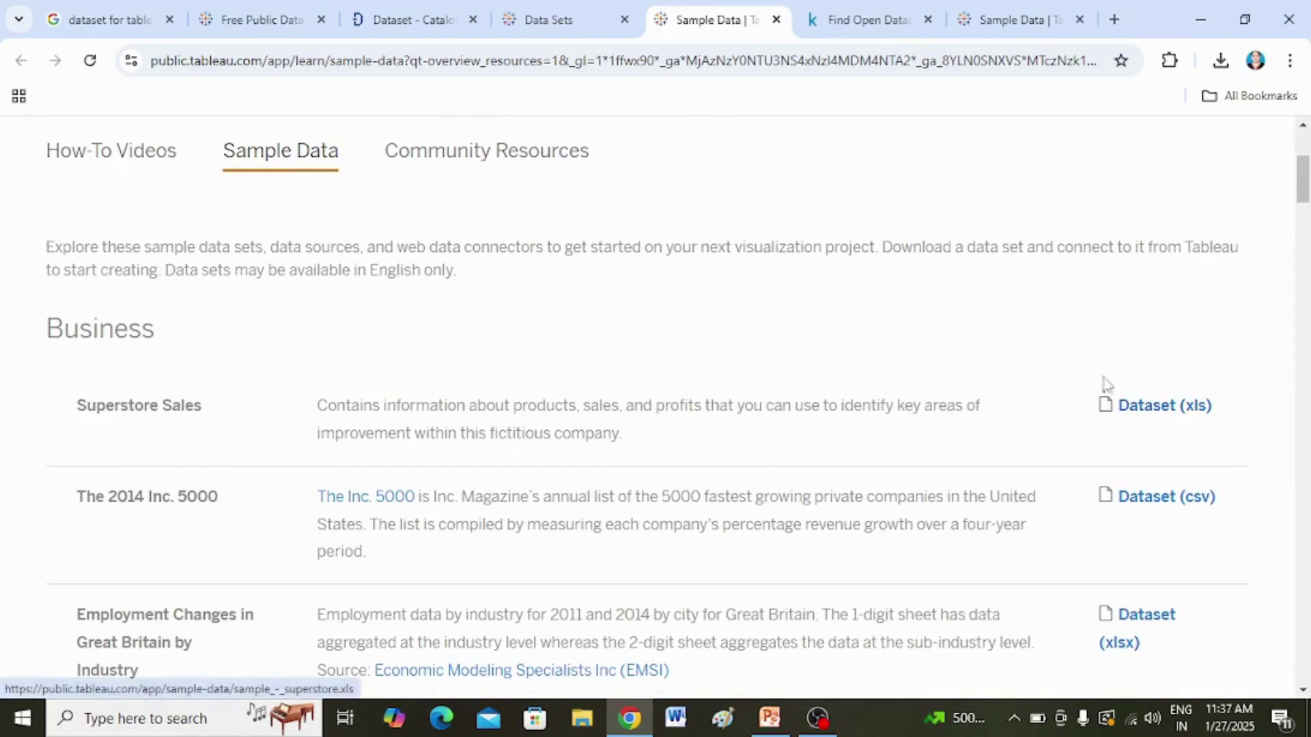
click(1157, 408)
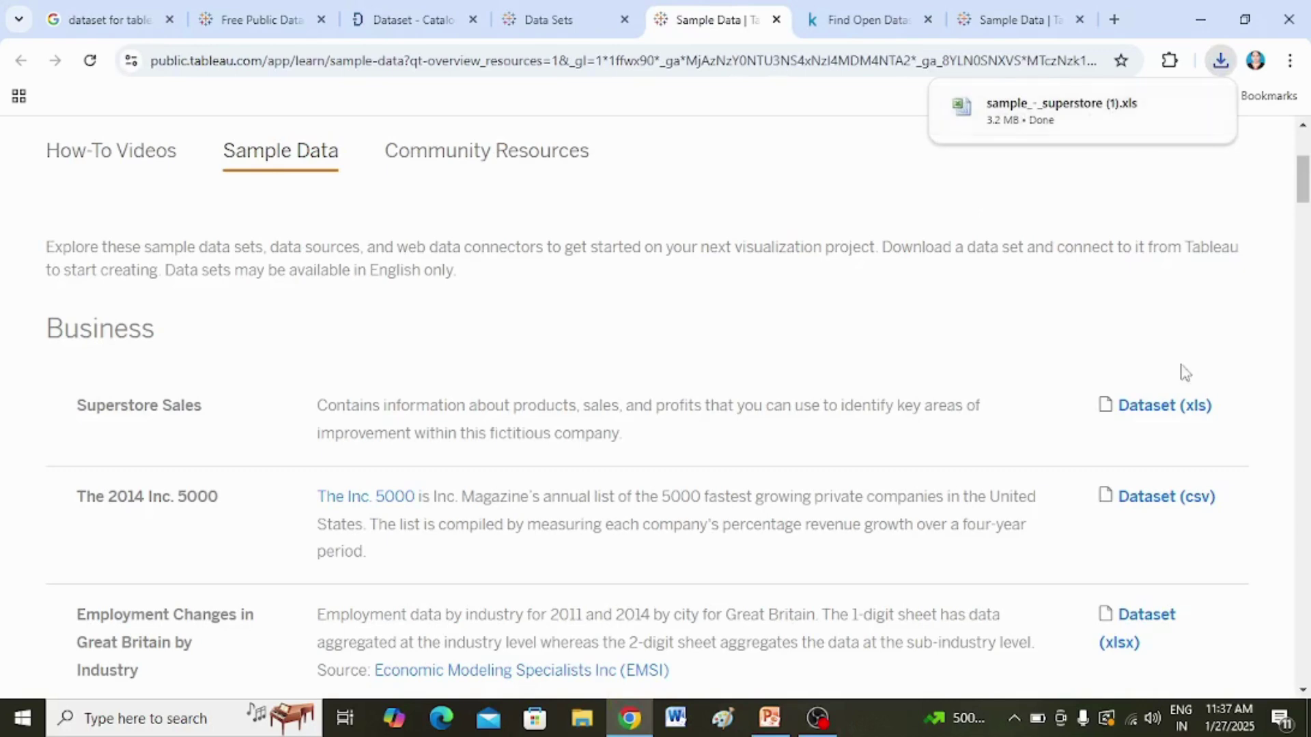
- Scroll to the Sports section and download Wimbledon Champions as wimbledons_champions.csv
scroll(250, 544, down, 2)
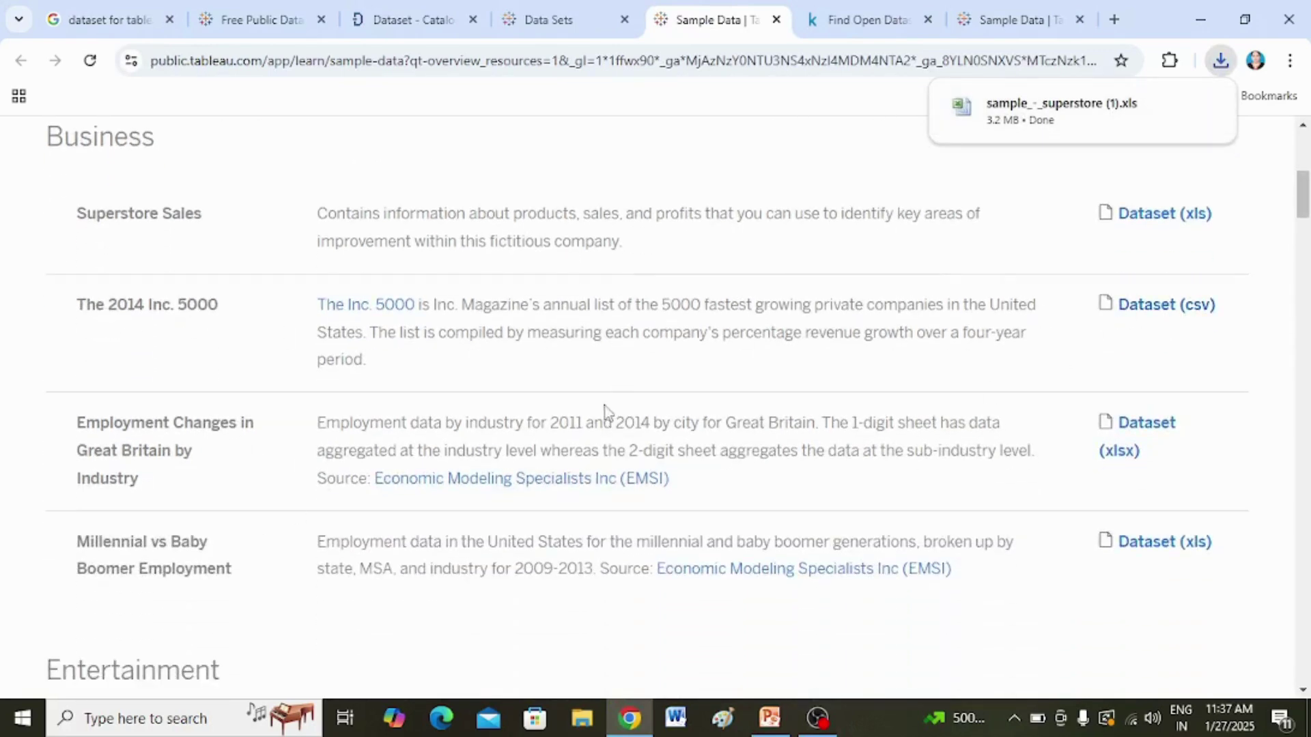
scroll(604, 410, down, 6)
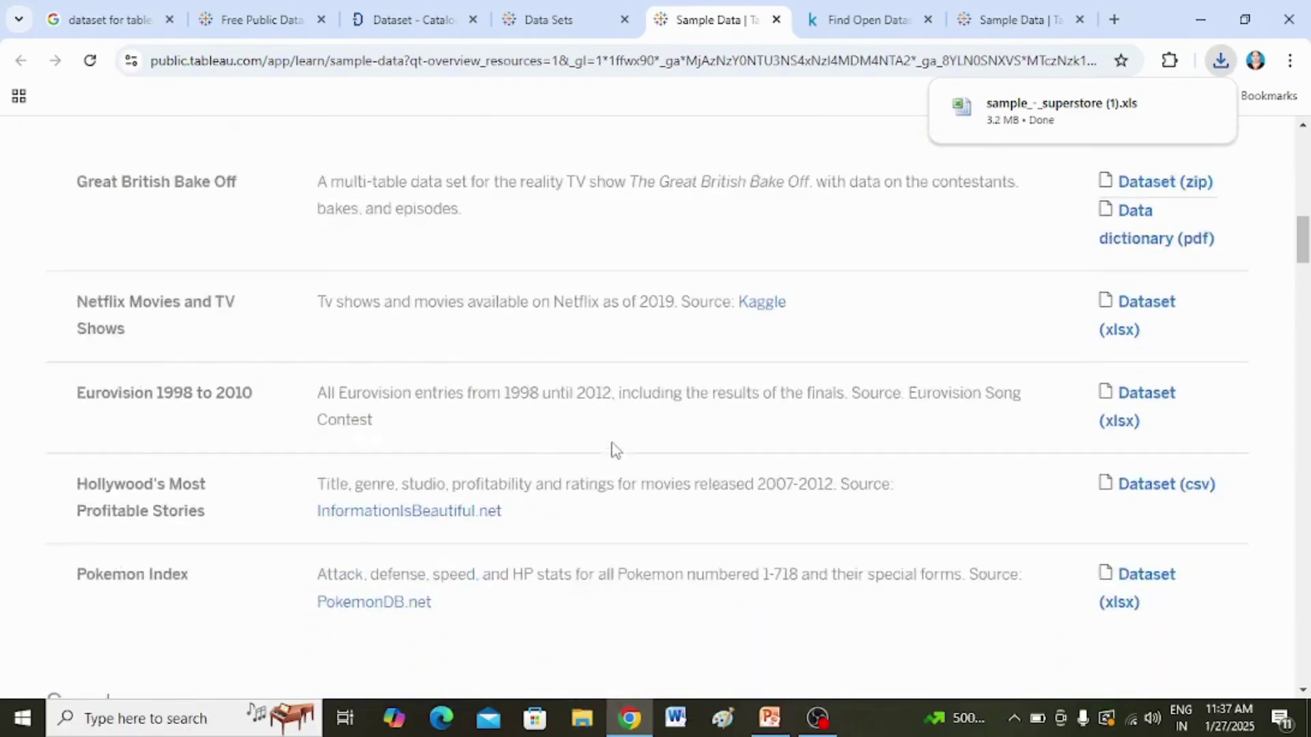
scroll(616, 450, down, 2)
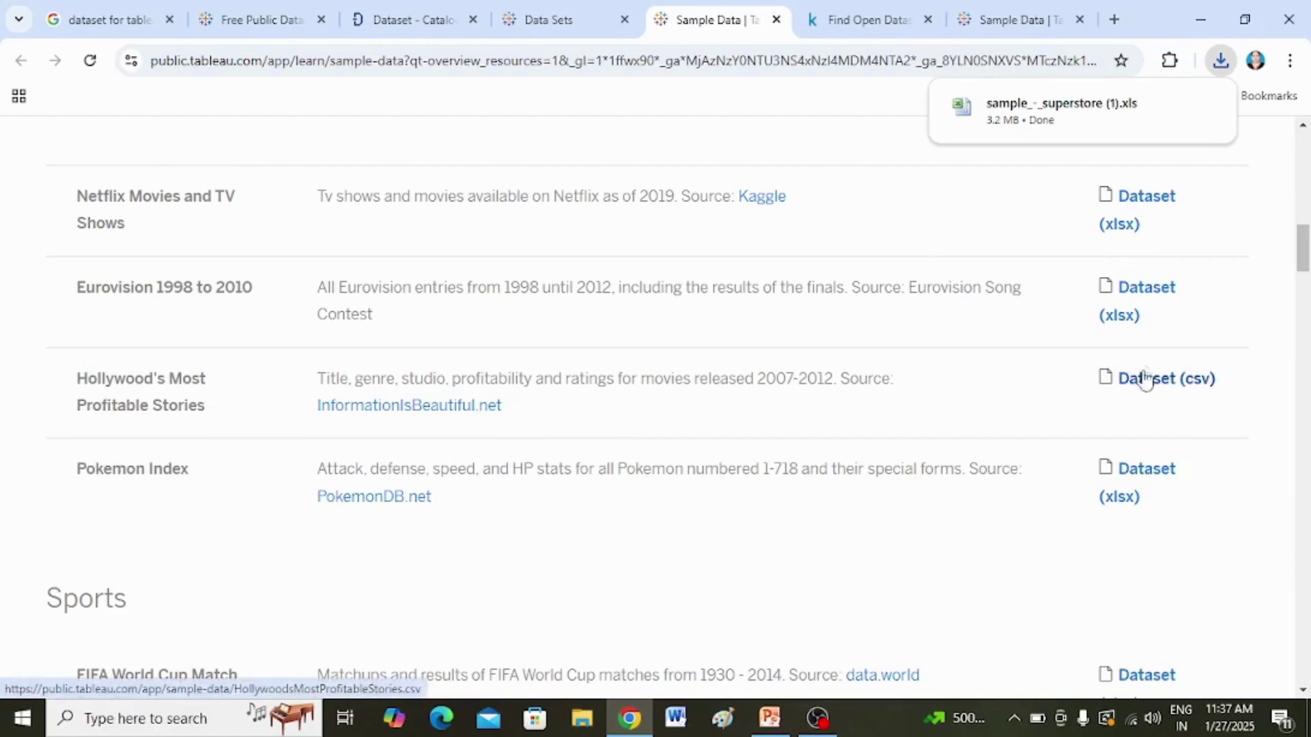
scroll(1136, 386, down, 5)
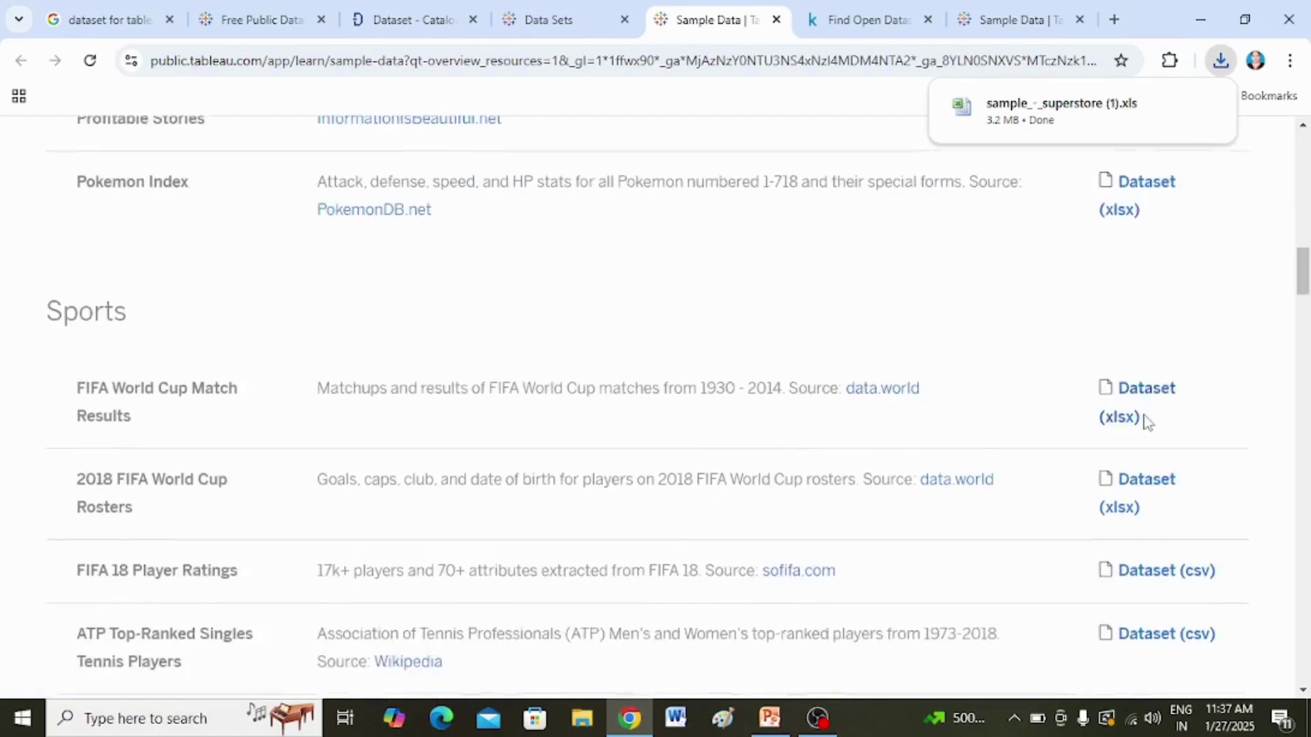
scroll(1141, 454, down, 1)
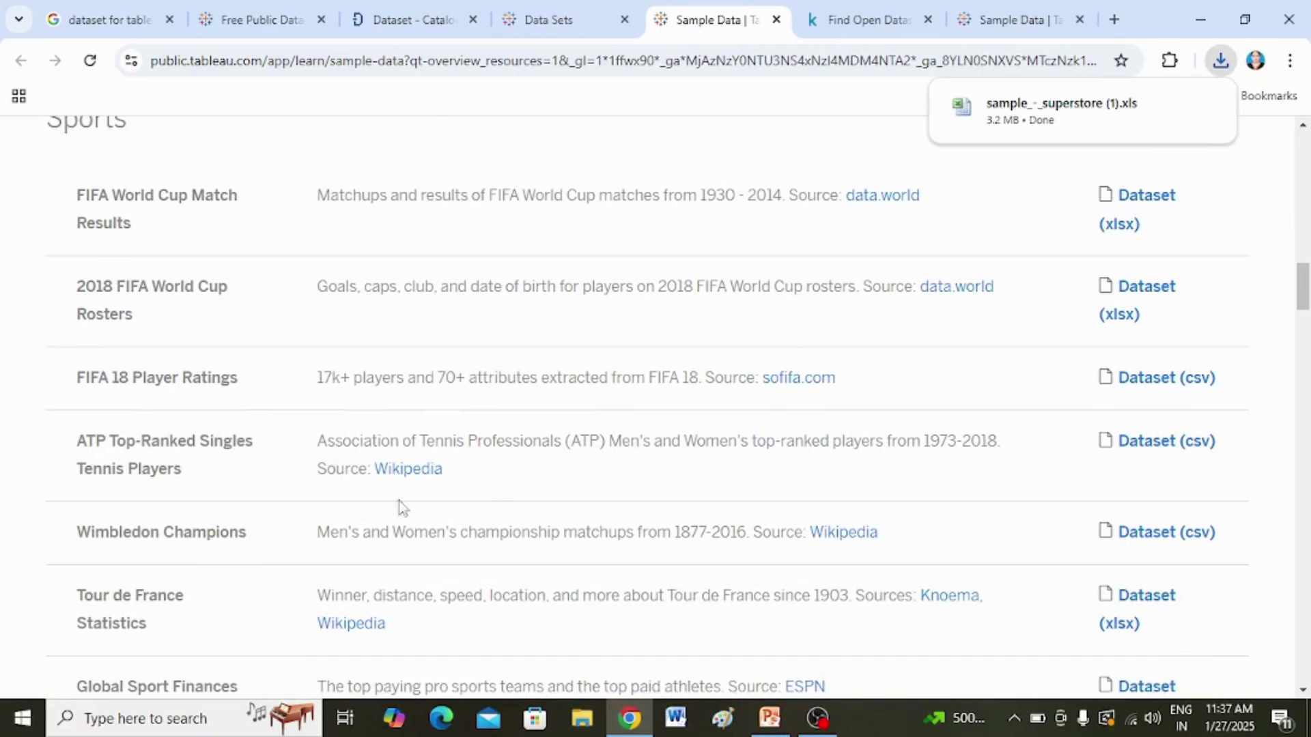
scroll(1052, 514, down, 1)
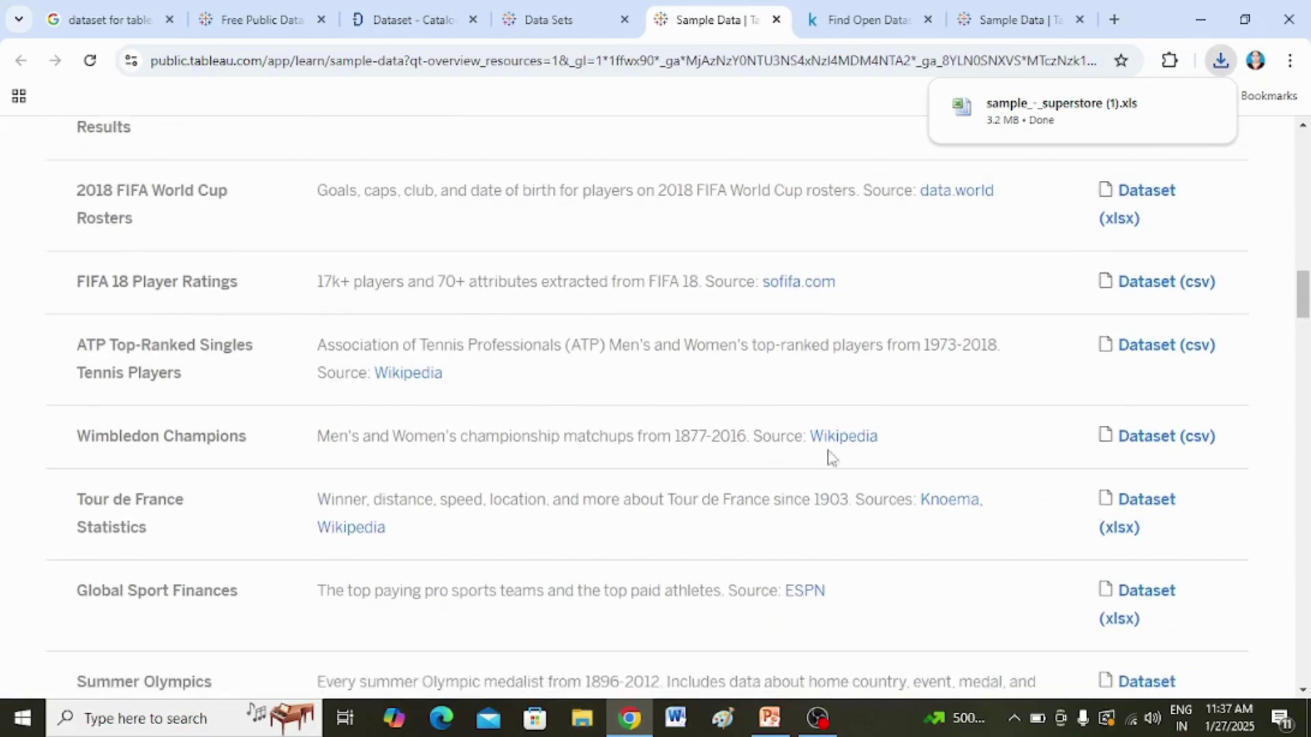
scroll(929, 471, down, 1)
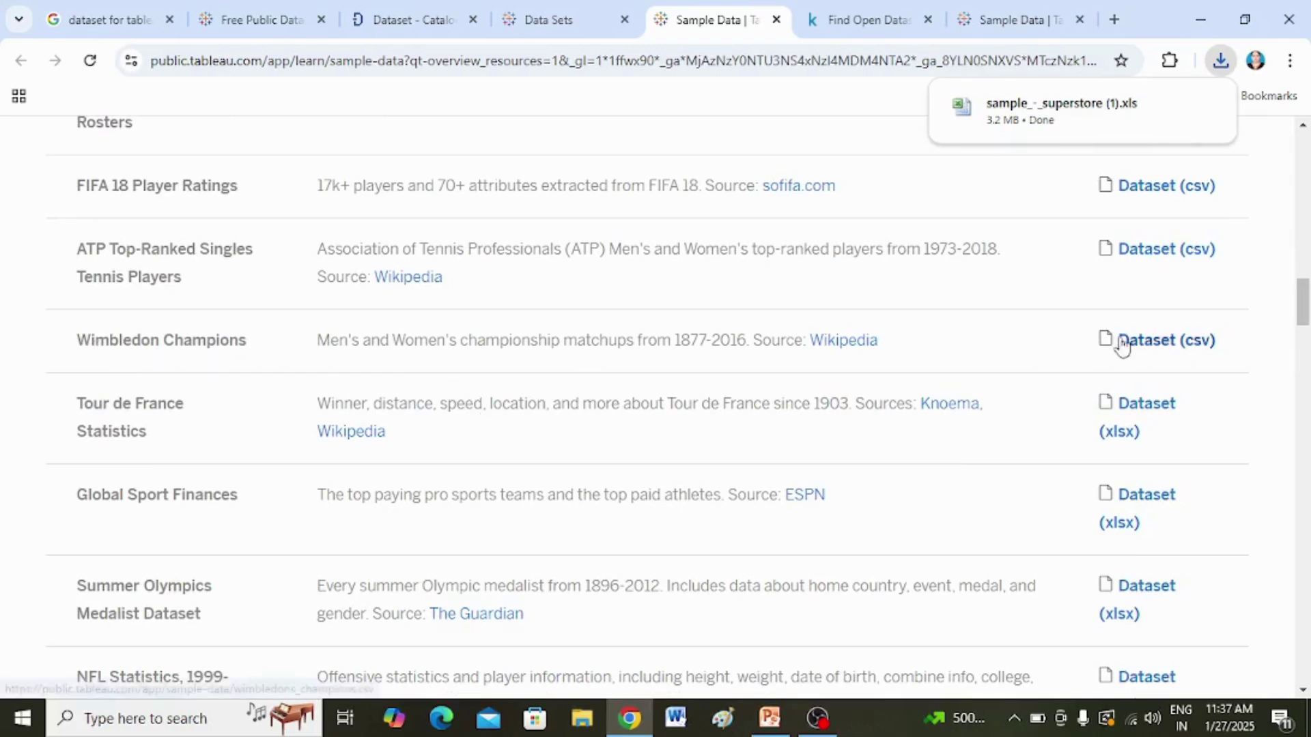
click(1165, 340)
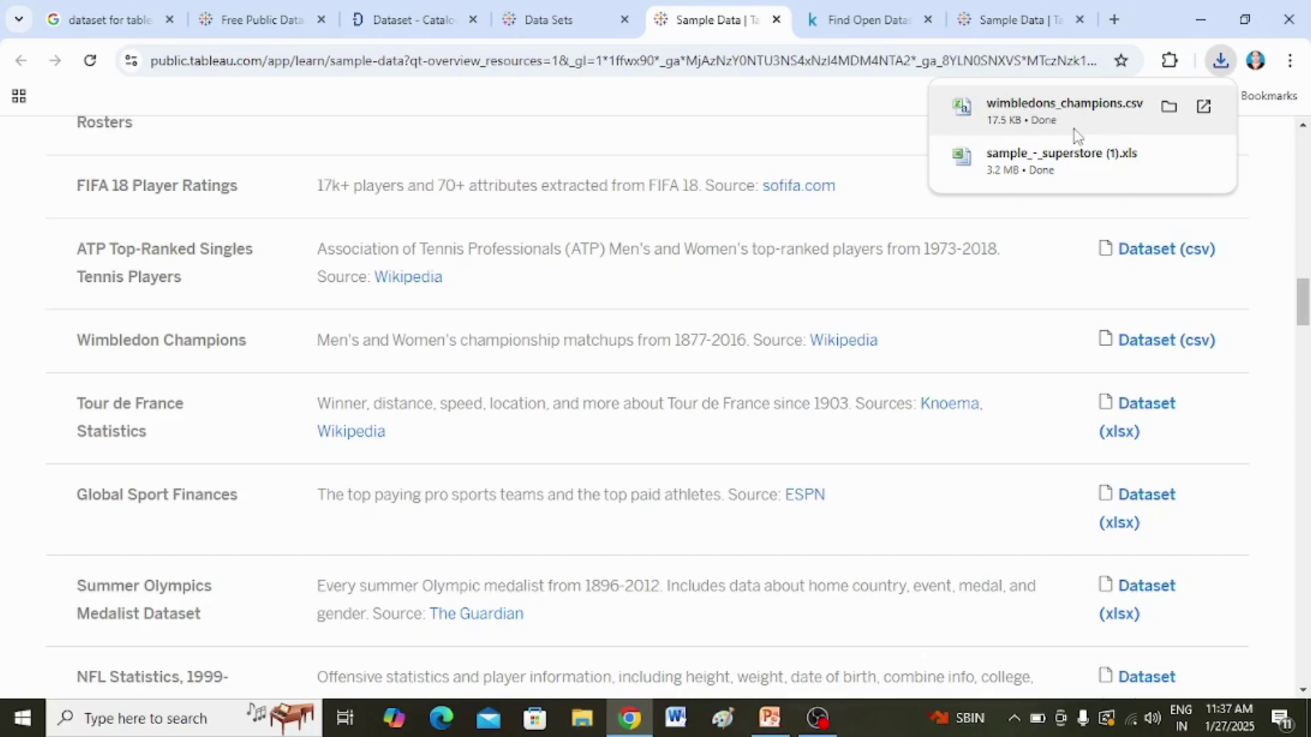
- Minimize Chrome and PowerPoint so the Windows desktop is showing
click(1200, 21)
click(1203, 20)
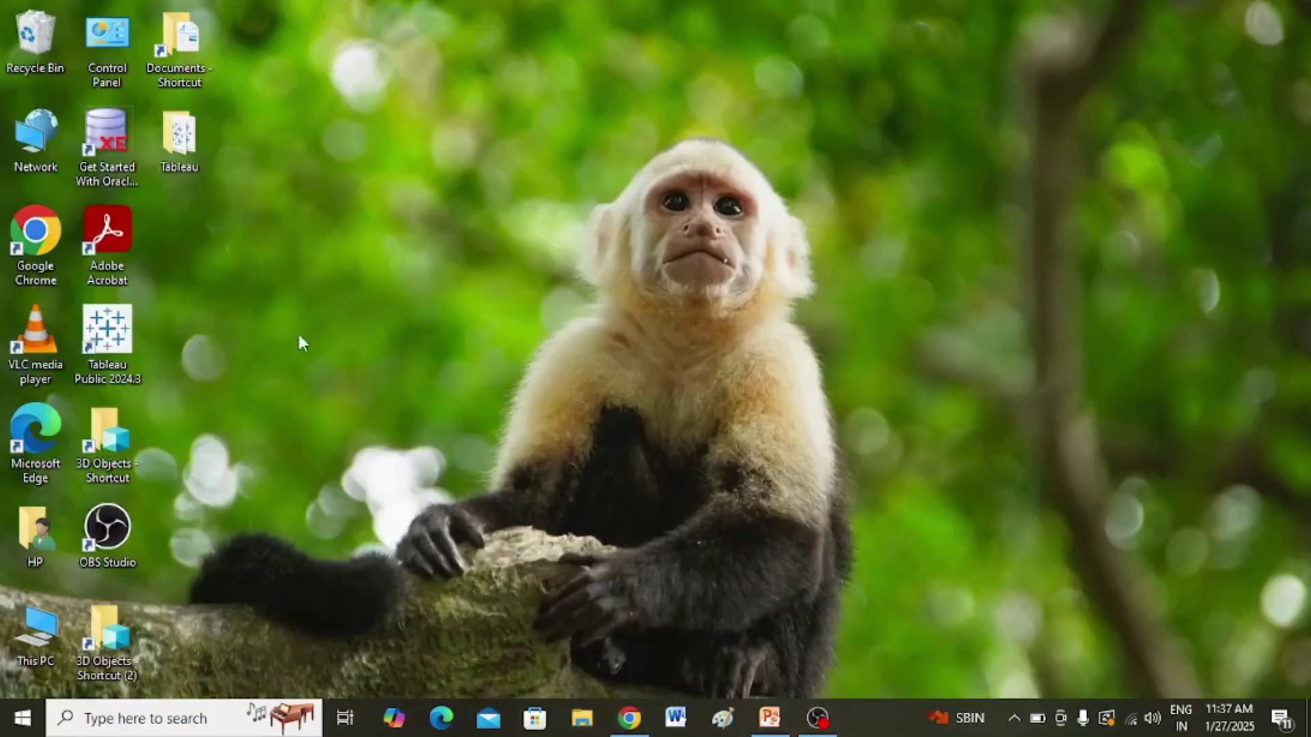
- Launch Tableau Public 2024.3 from the desktop and wait for its start page
double_click(119, 330)
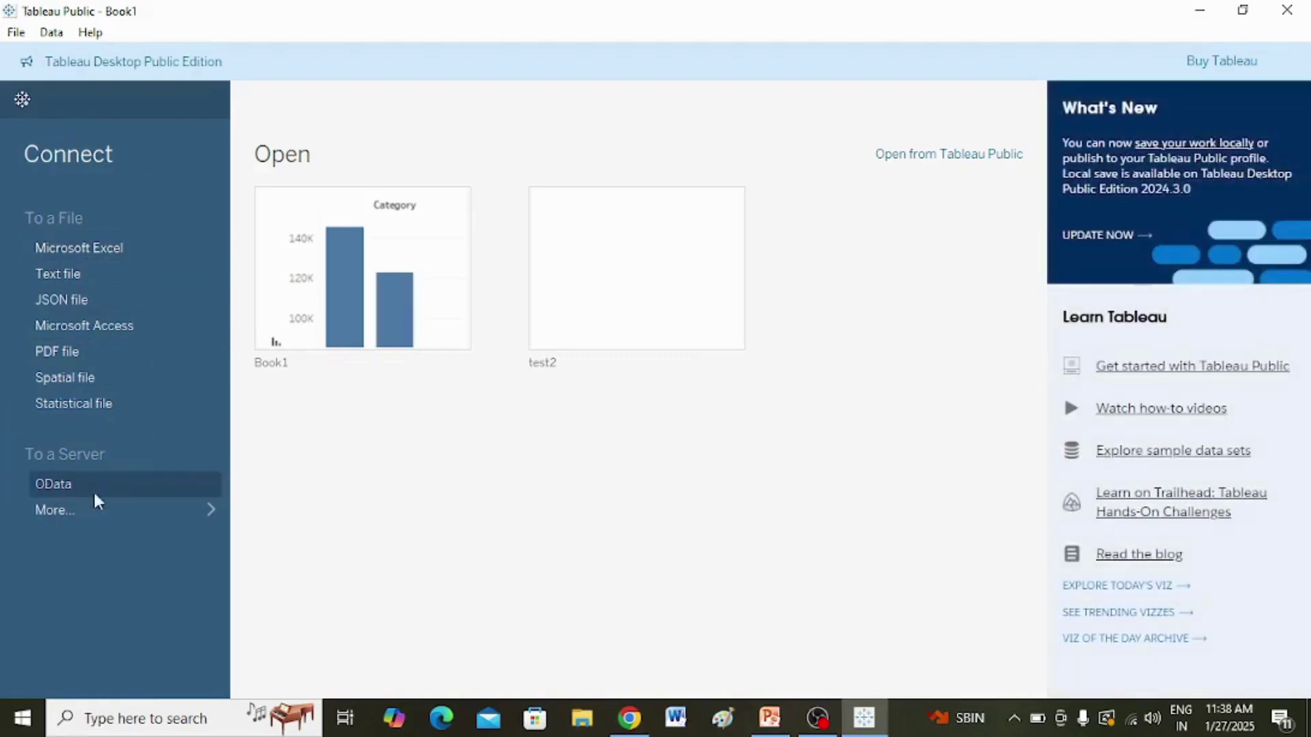
click(112, 251)
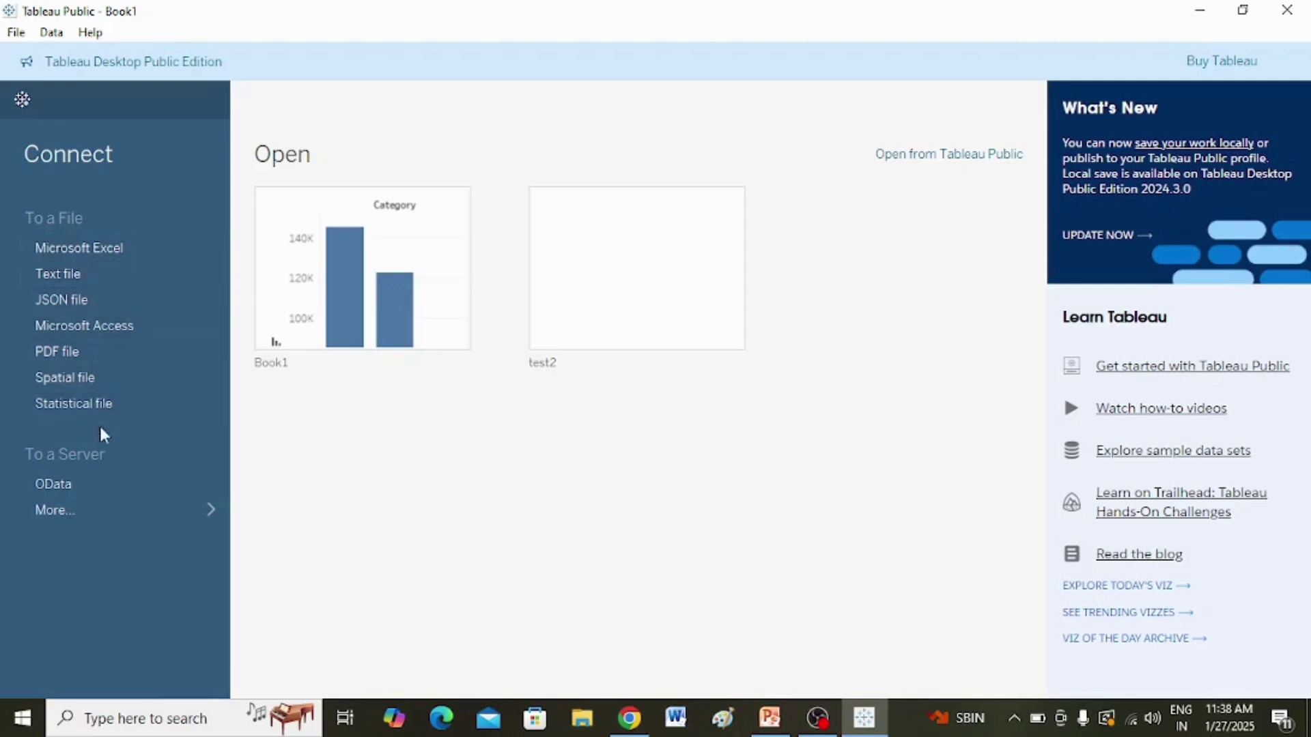
- Connect to wimbledons_champions in the Downloads folder as a text file
click(93, 274)
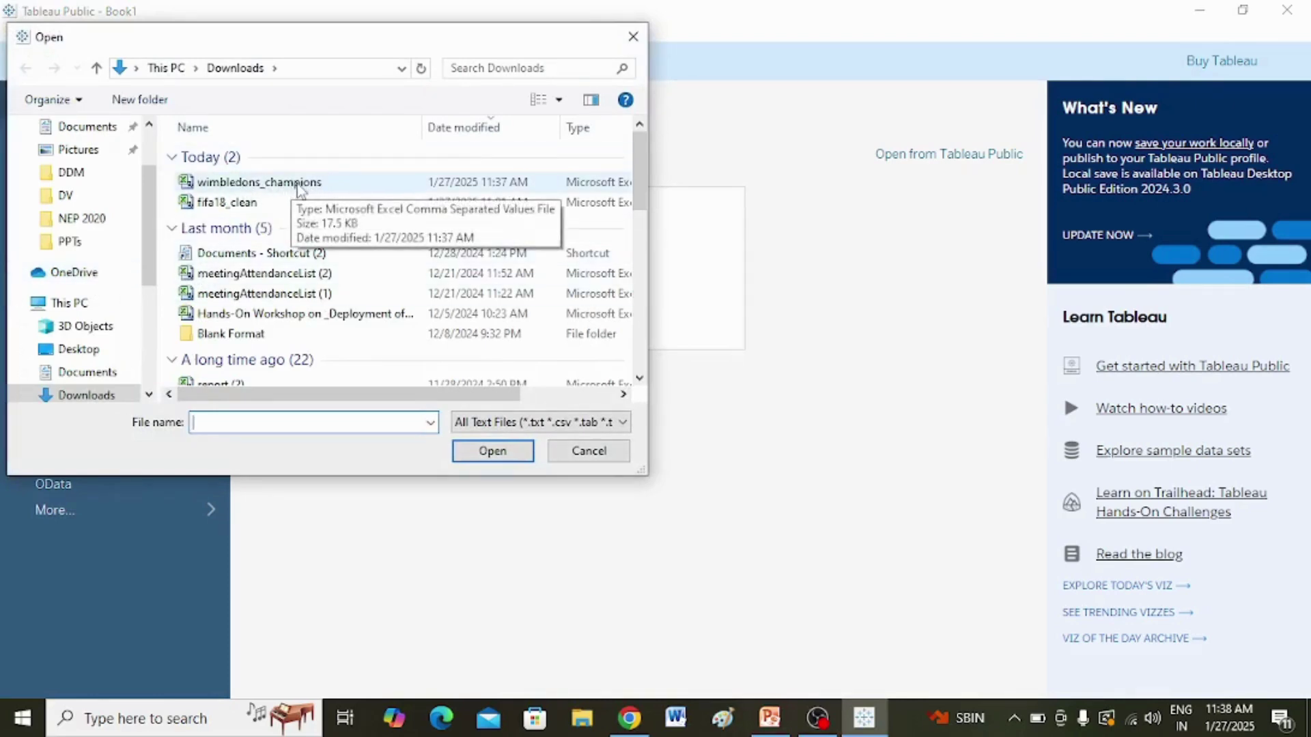
click(296, 183)
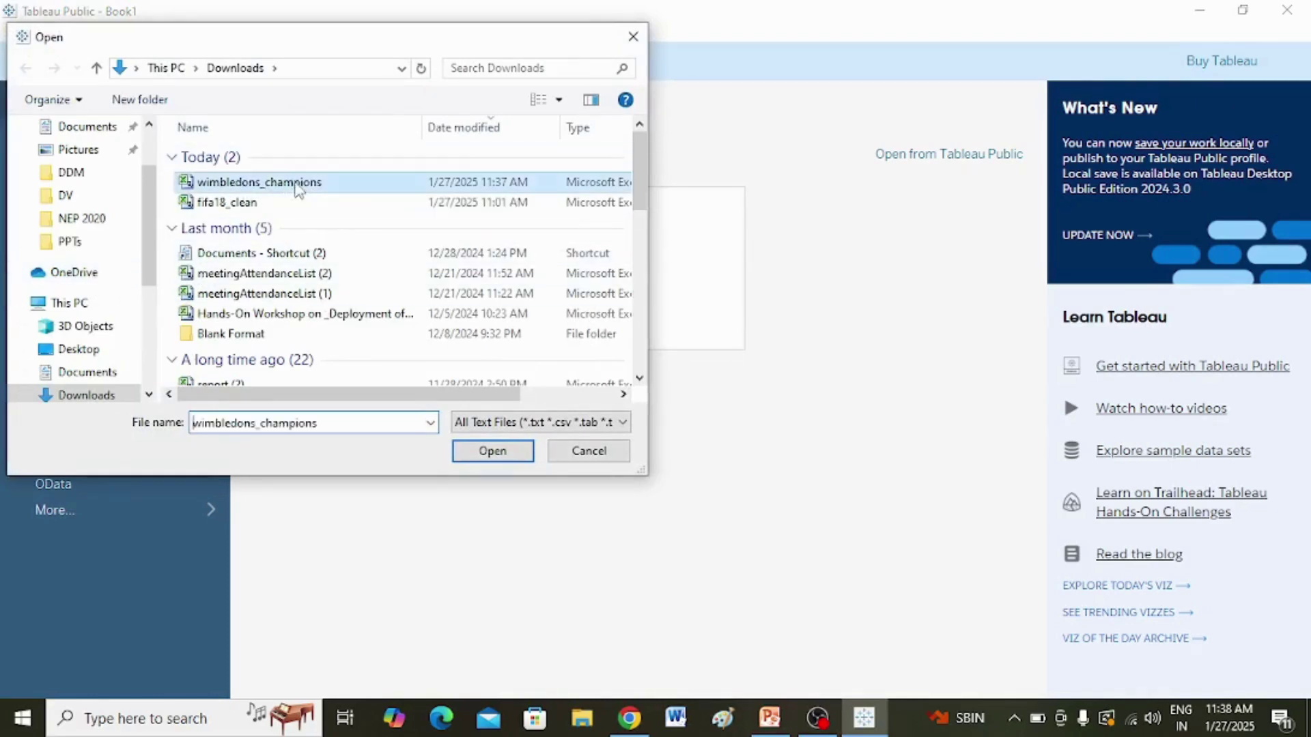
click(477, 452)
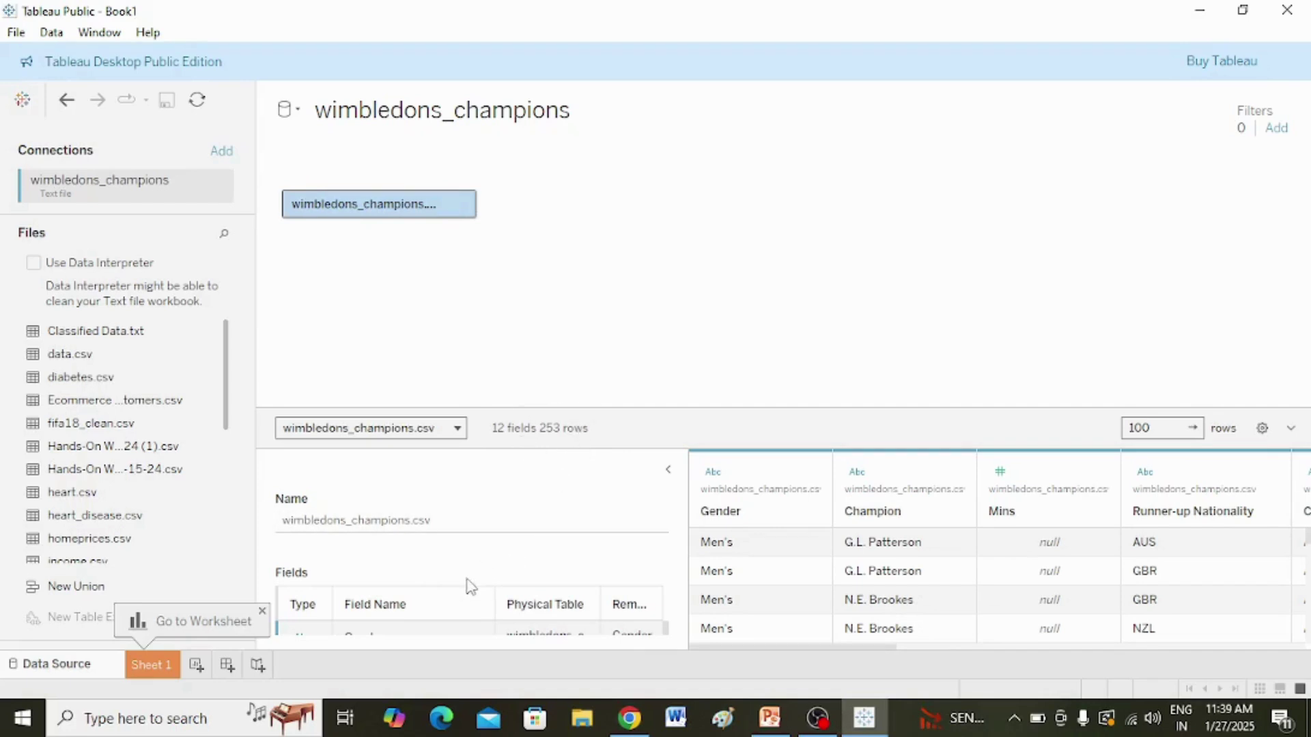
- Scroll through the Wimbledon champion records, then undo the connection to leave Sheet 1 empty
click(458, 428)
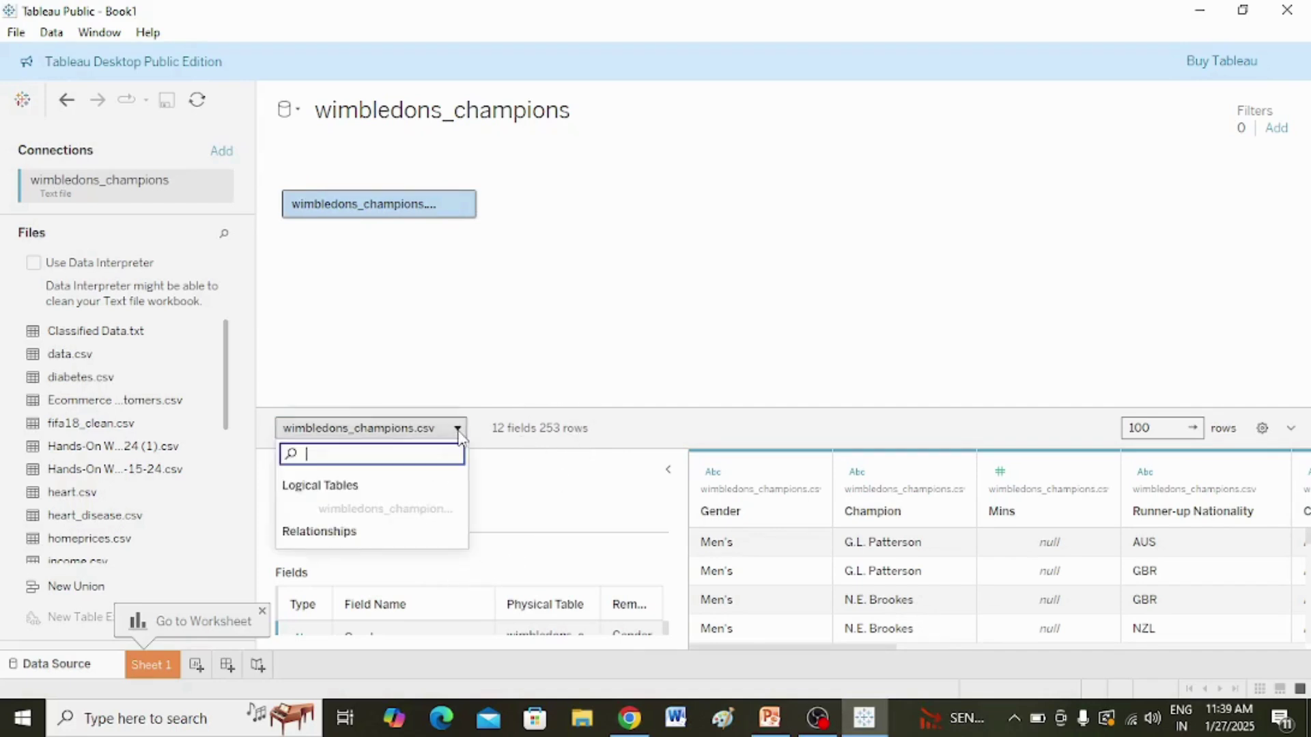
click(504, 403)
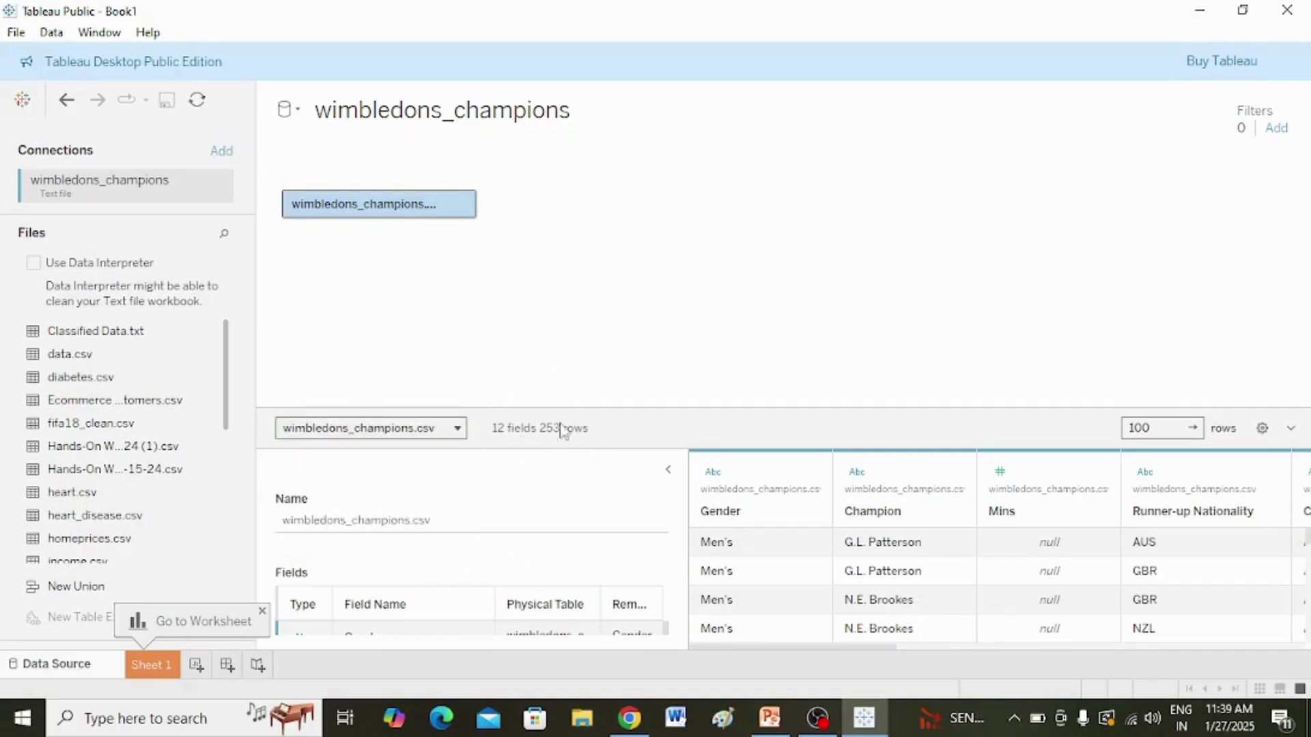
click(668, 473)
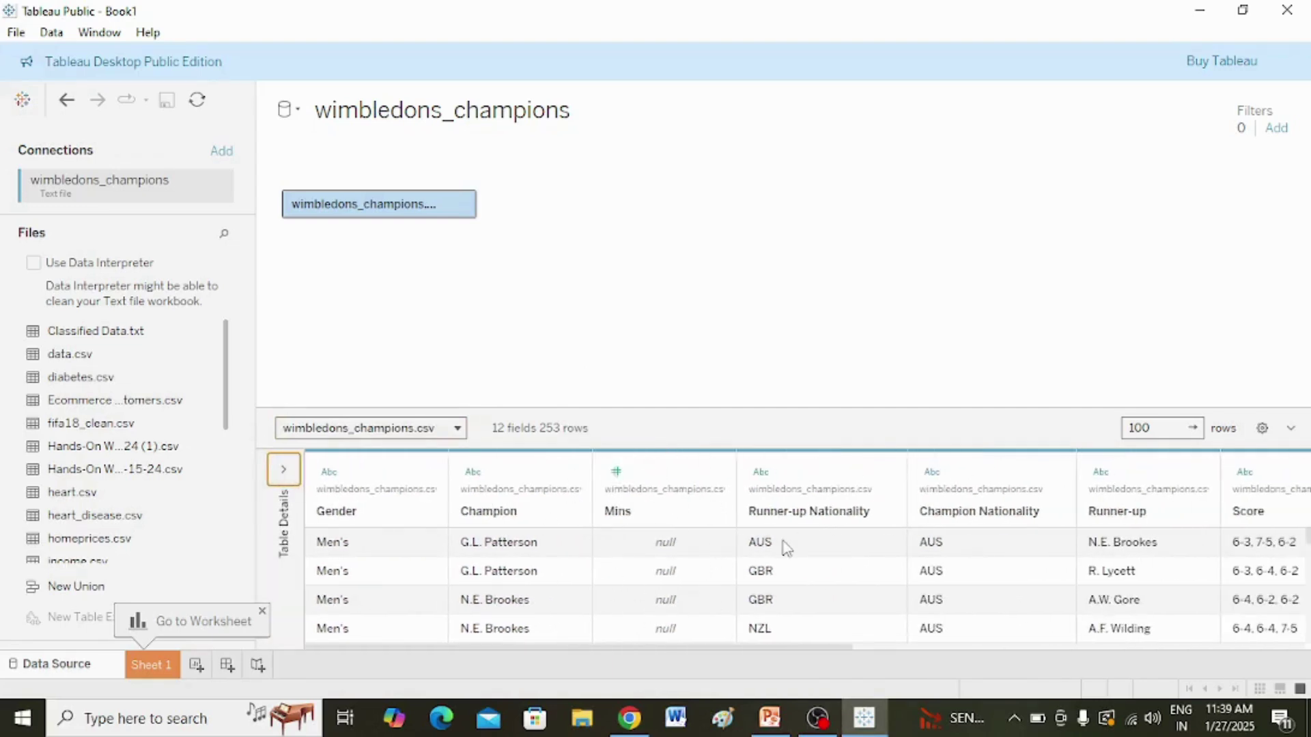
scroll(787, 552, down, 3)
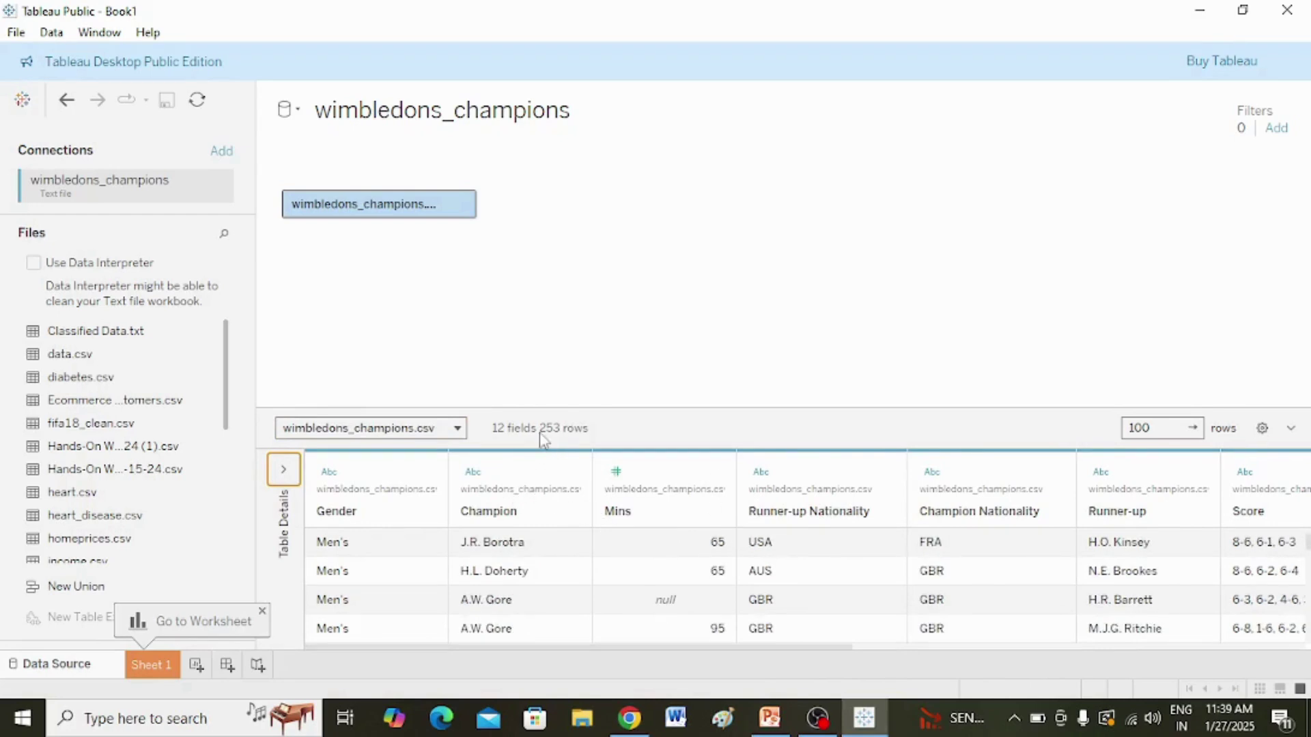
scroll(832, 588, down, 3)
scroll(771, 577, down, 10)
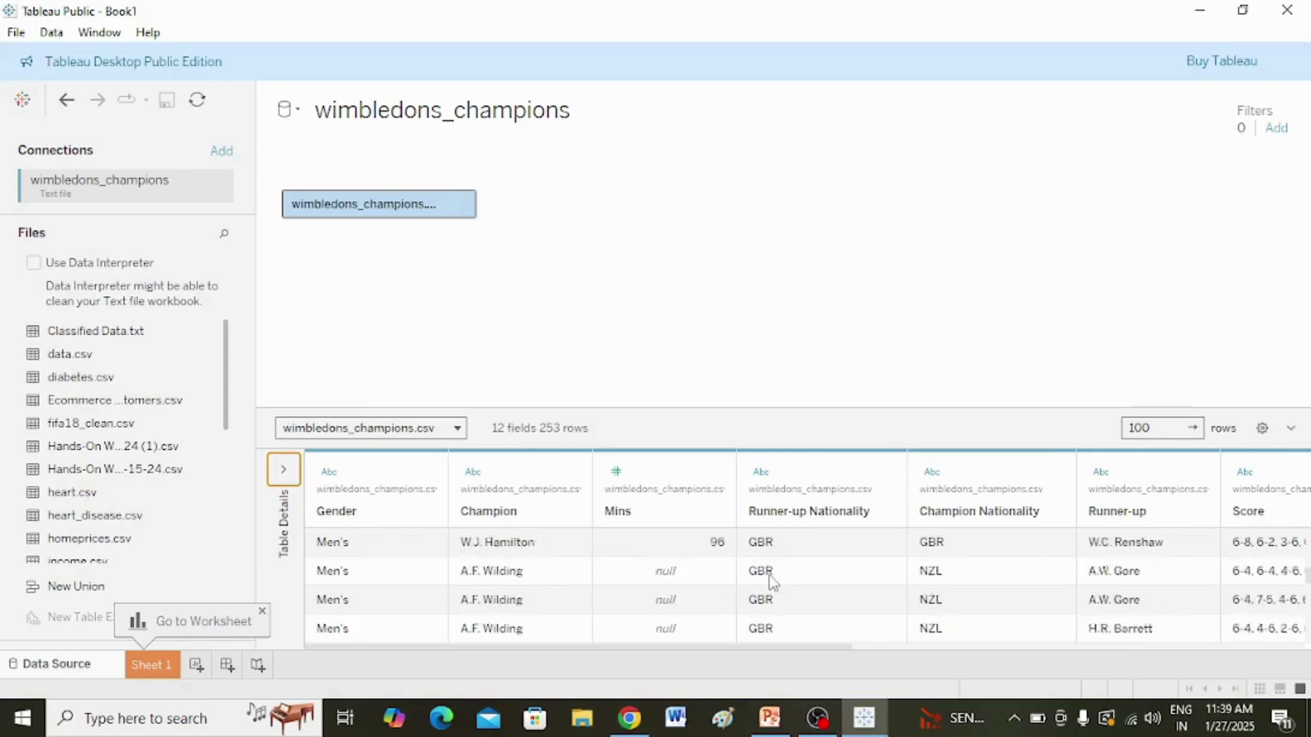
scroll(772, 581, down, 10)
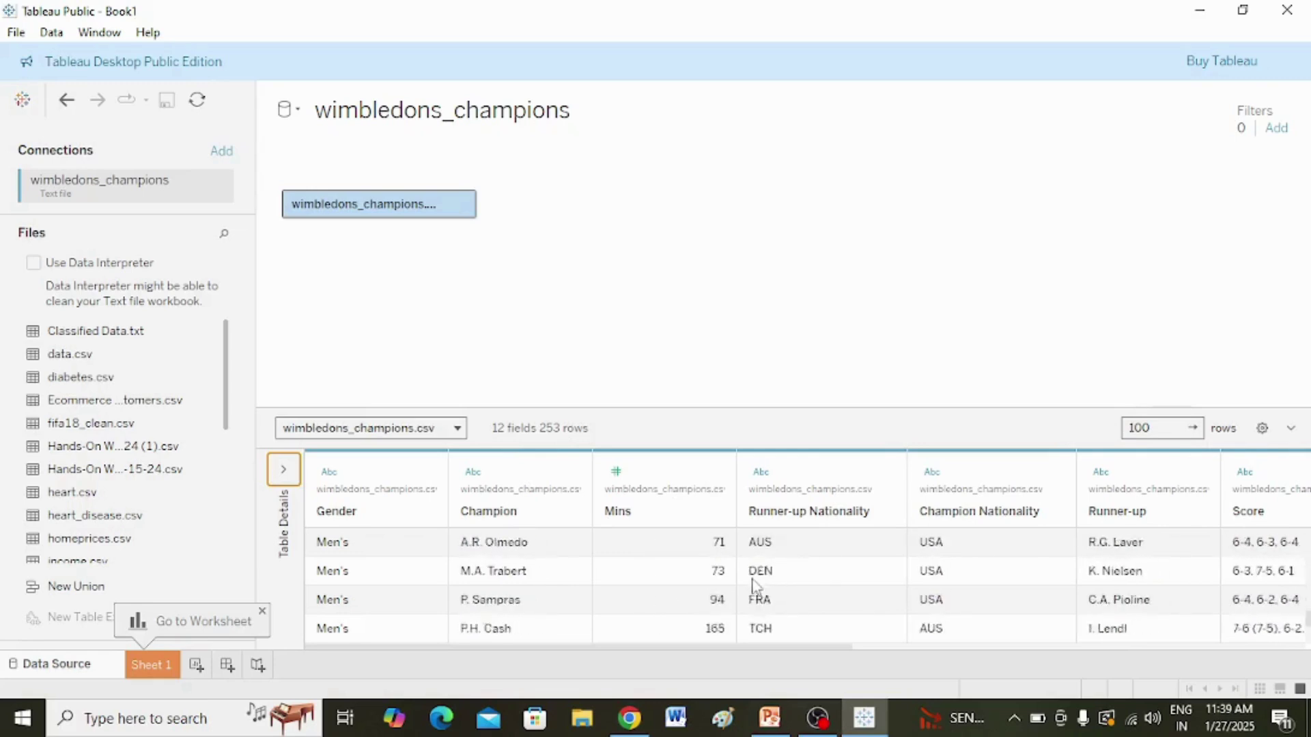
scroll(695, 589, down, 2)
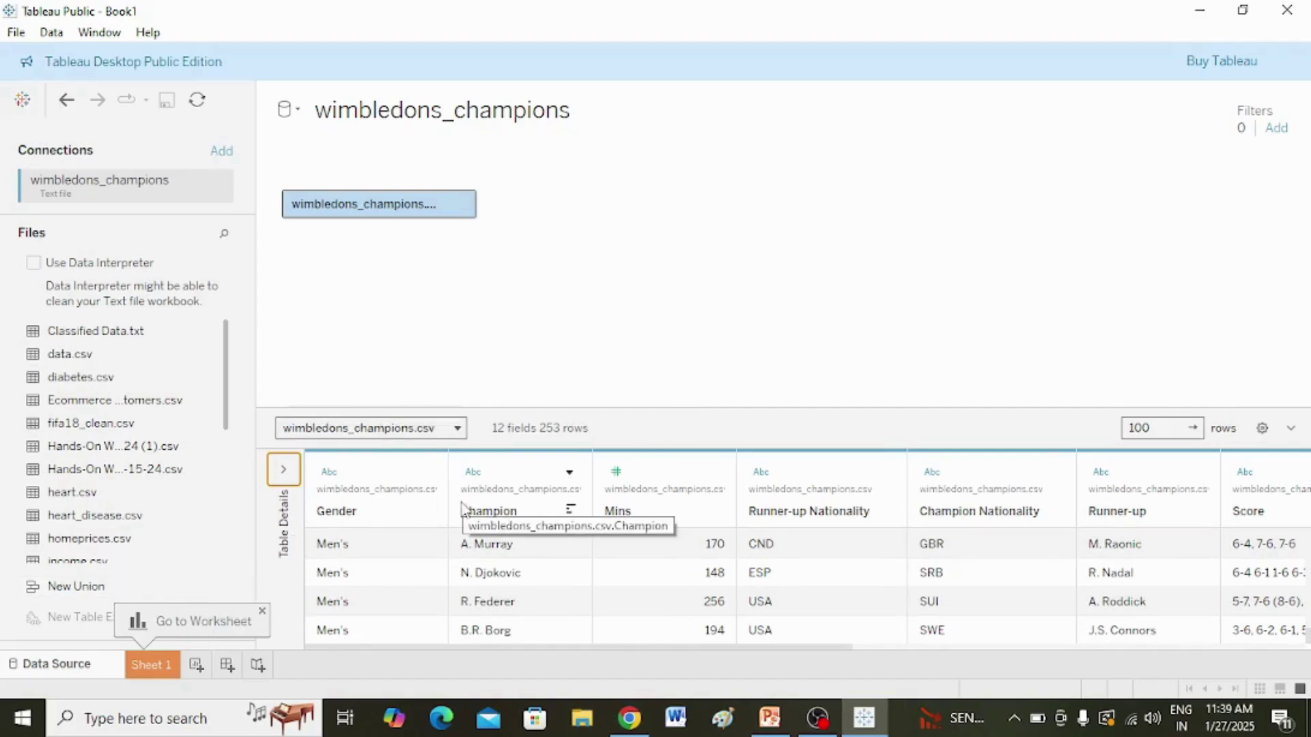
click(66, 100)
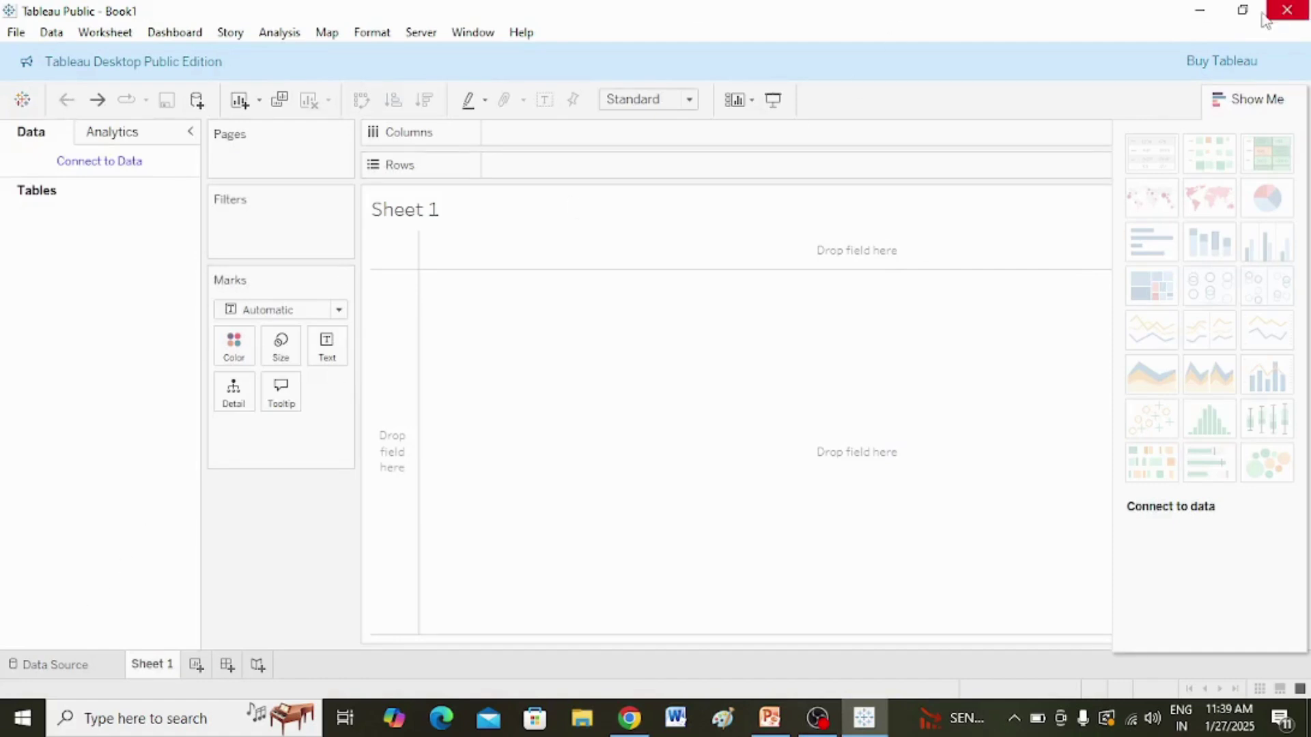
click(17, 34)
- Exit and relaunch Tableau Public, then start a Microsoft Excel connection from Downloads
click(71, 433)
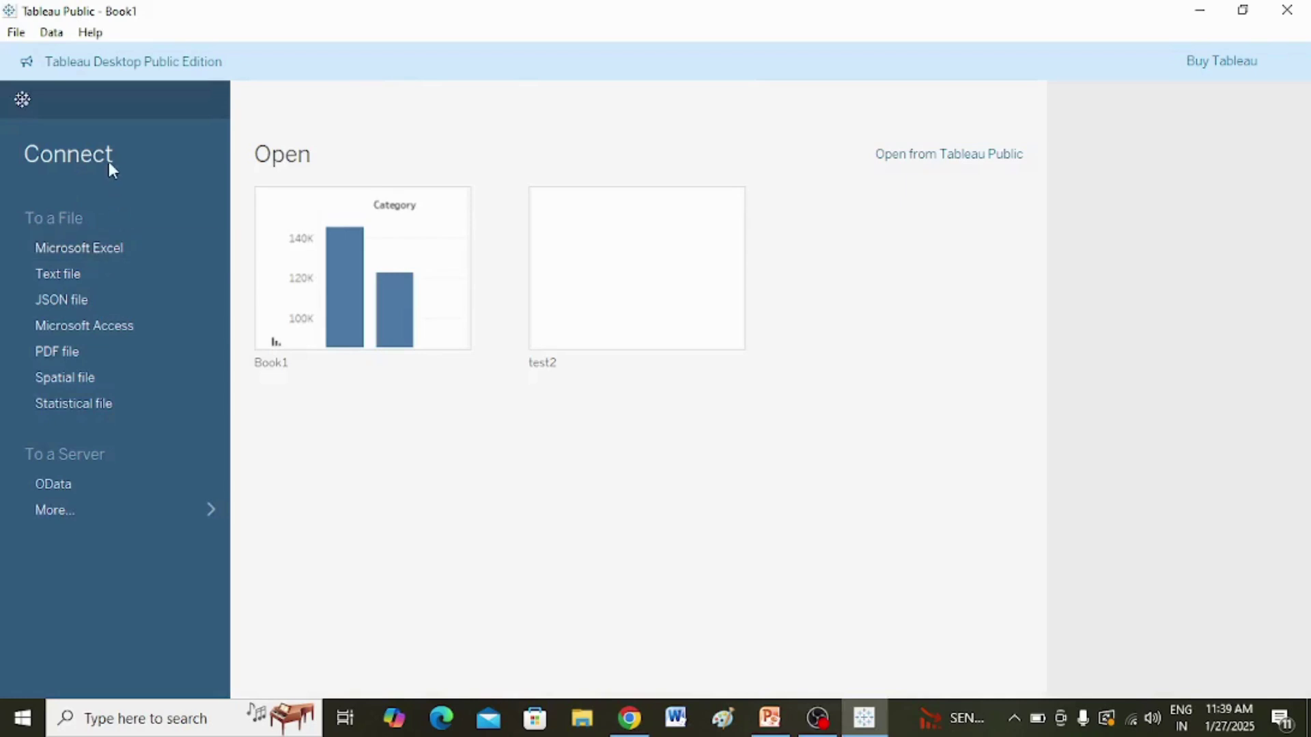
click(89, 249)
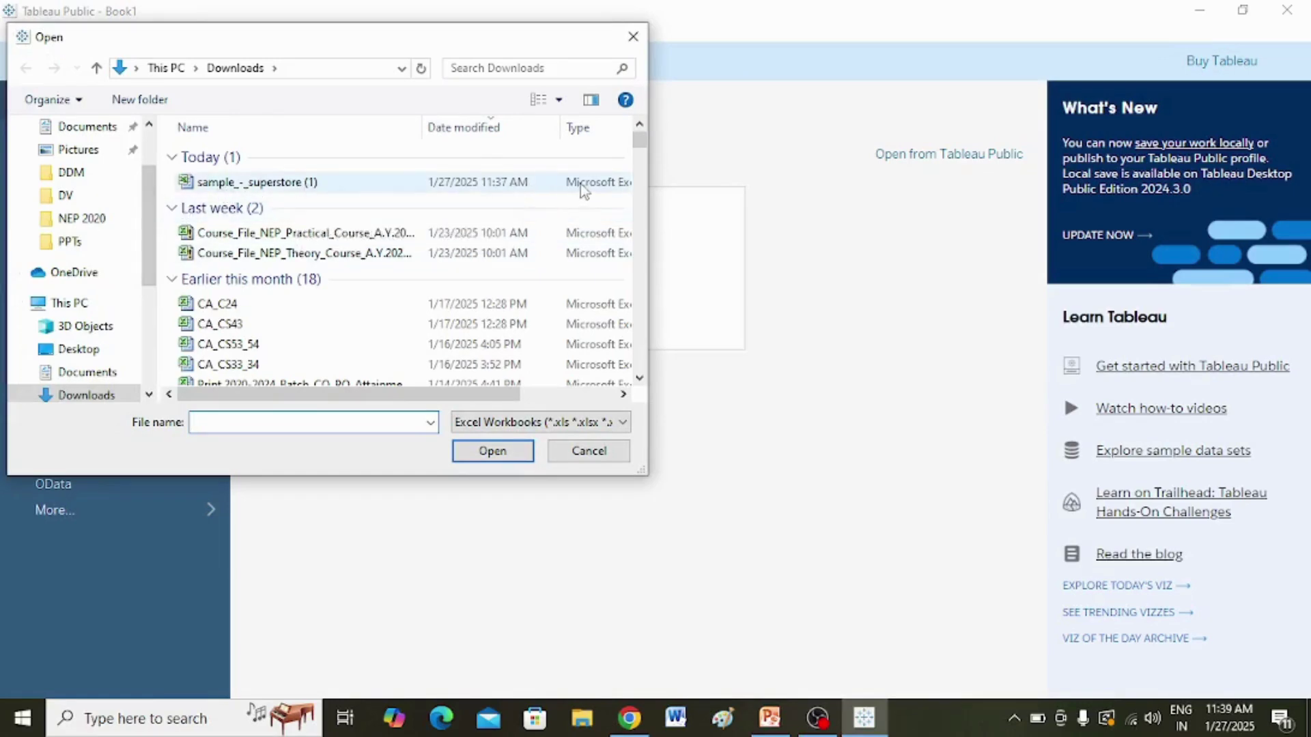
- Open sample_-_superstore (1) as the data source, showing its Orders, People and Returns sheets
click(275, 185)
click(478, 456)
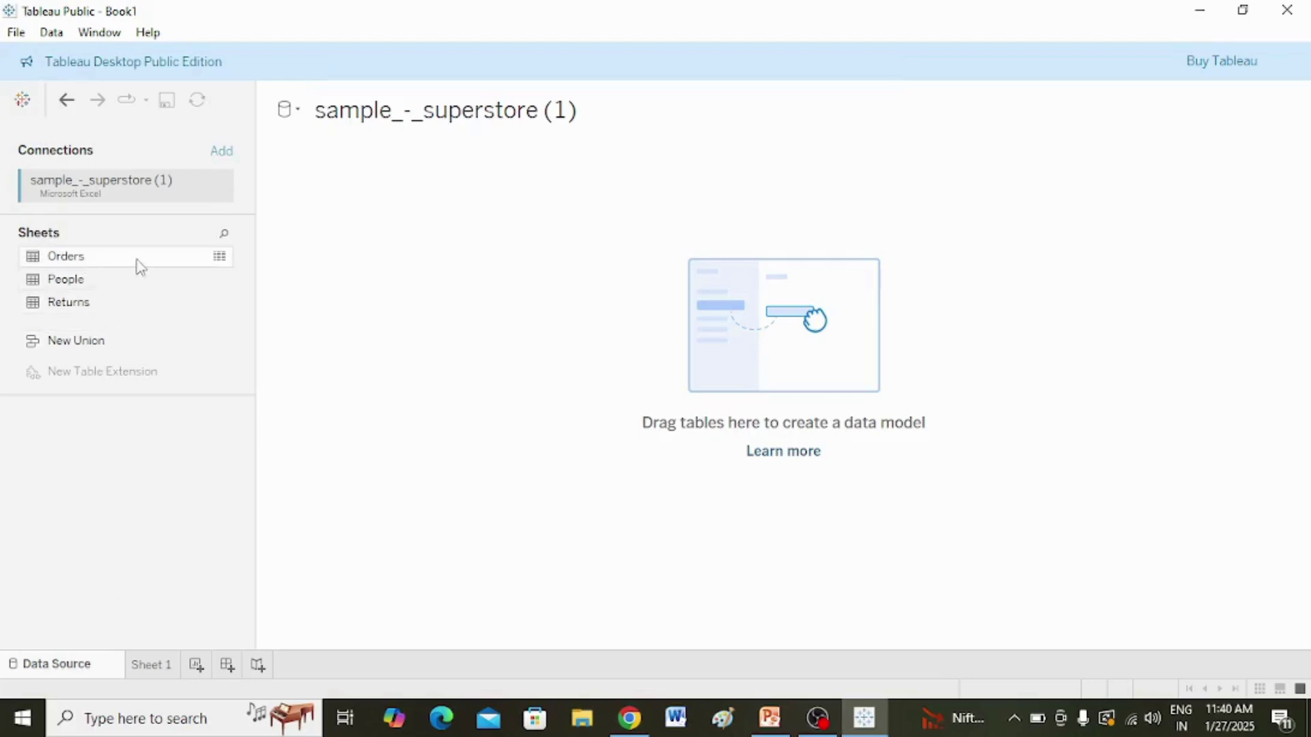
- Add the Orders table (21 fields, 9994 rows) to the data source and switch to Sheet 1
drag(58, 265, 770, 327)
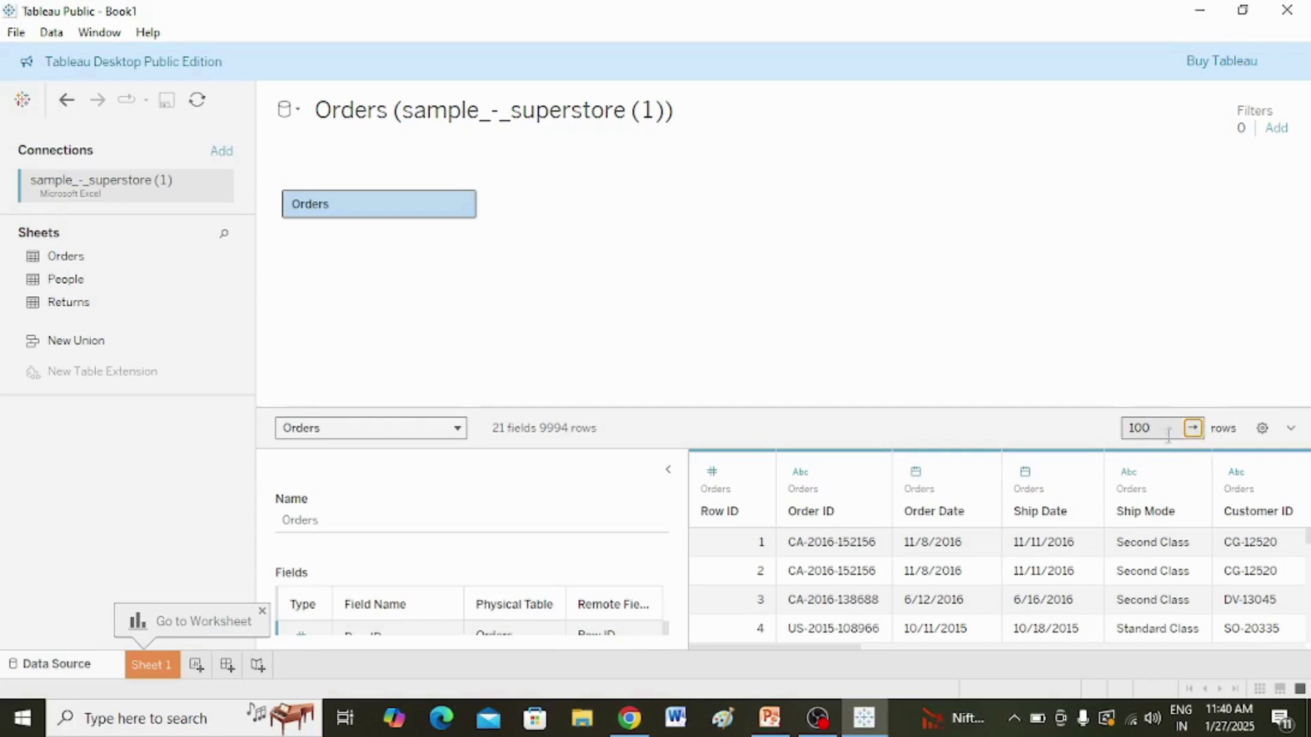
click(153, 665)
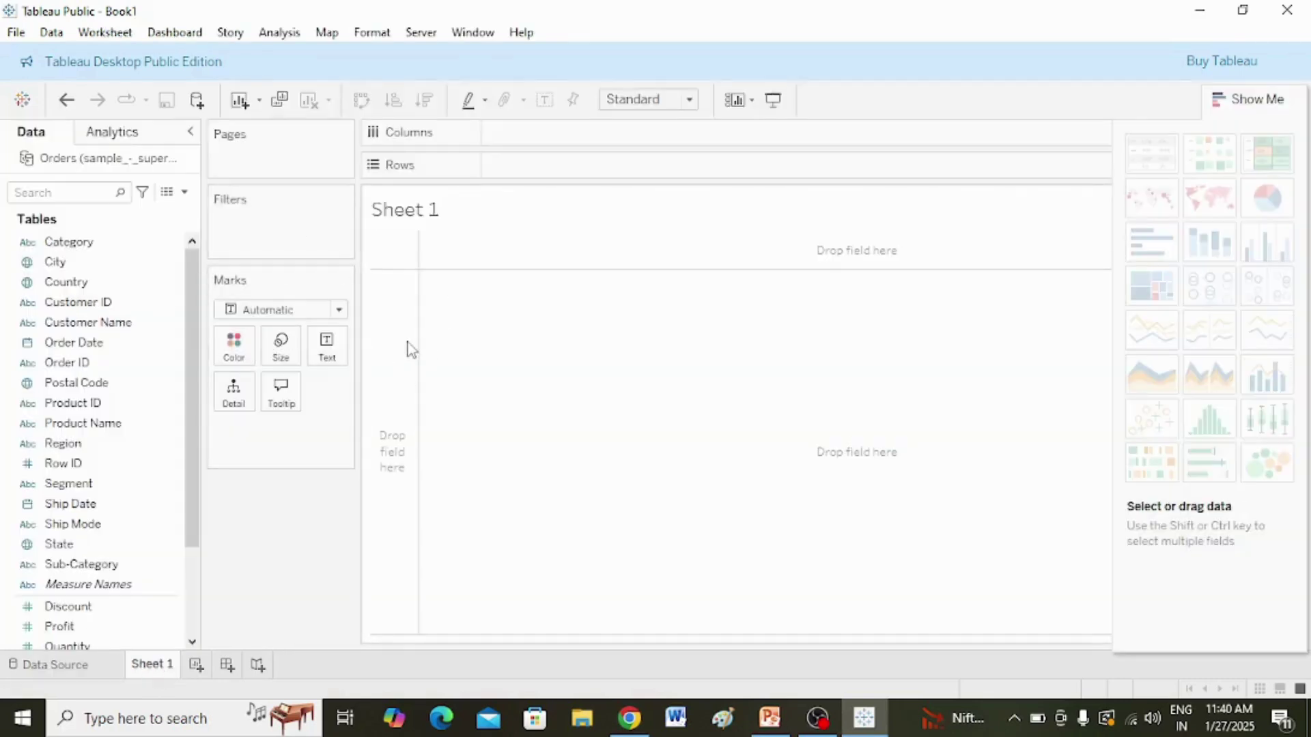